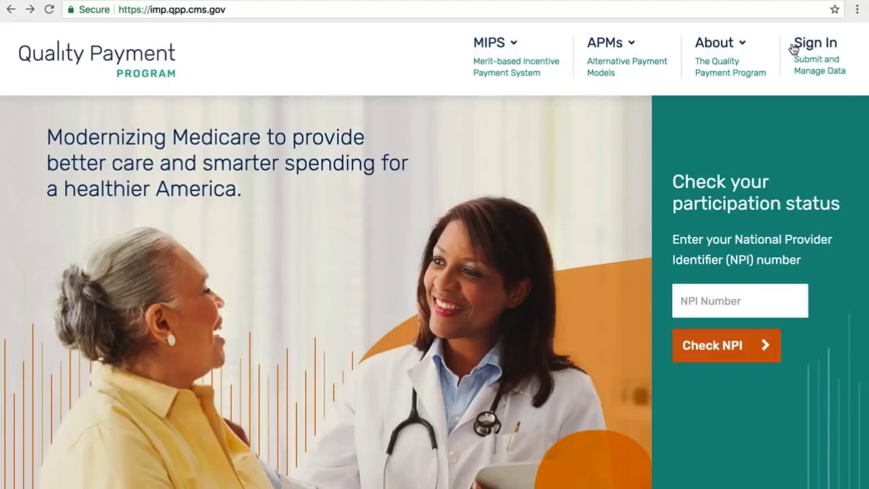
- Go to the Sign in to QPP page from the top navigation and look over the sign-in form
{"action": "left_click", "coordinate": [805, 47]}
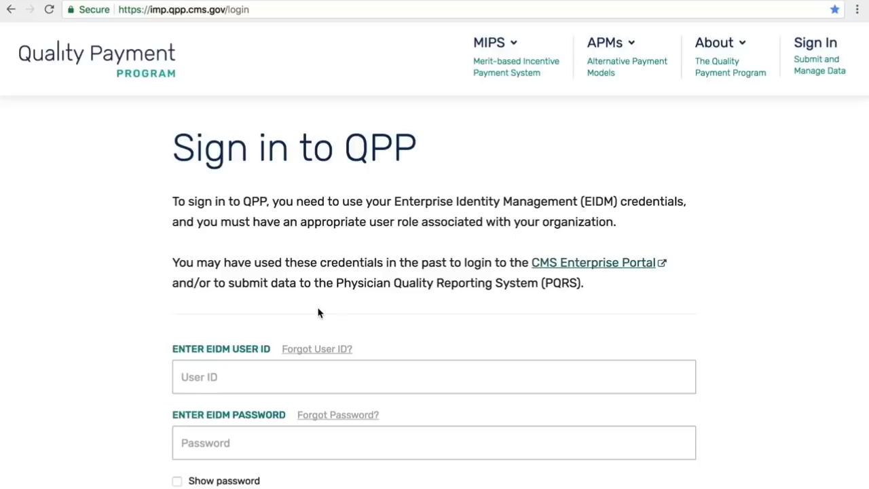
{"action": "scroll", "coordinate": [68, 399], "scroll_direction": "down", "scroll_amount": 1}
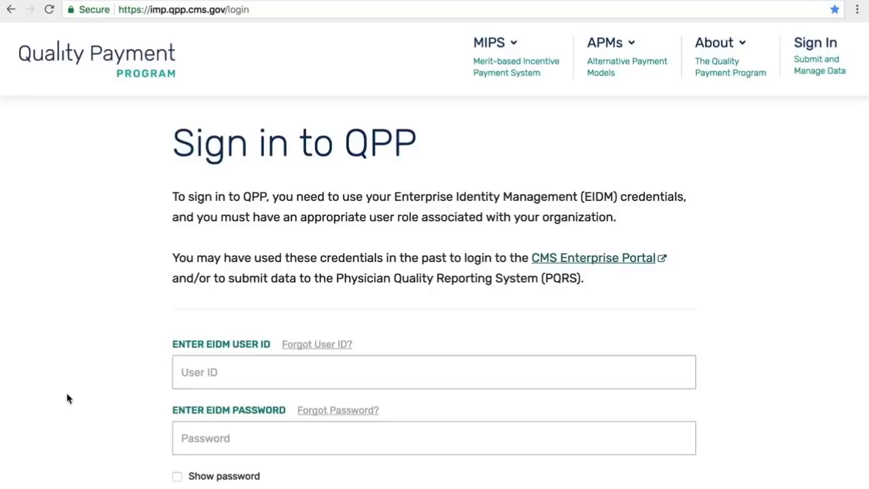
{"action": "scroll", "coordinate": [57, 317], "scroll_direction": "up", "scroll_amount": 1}
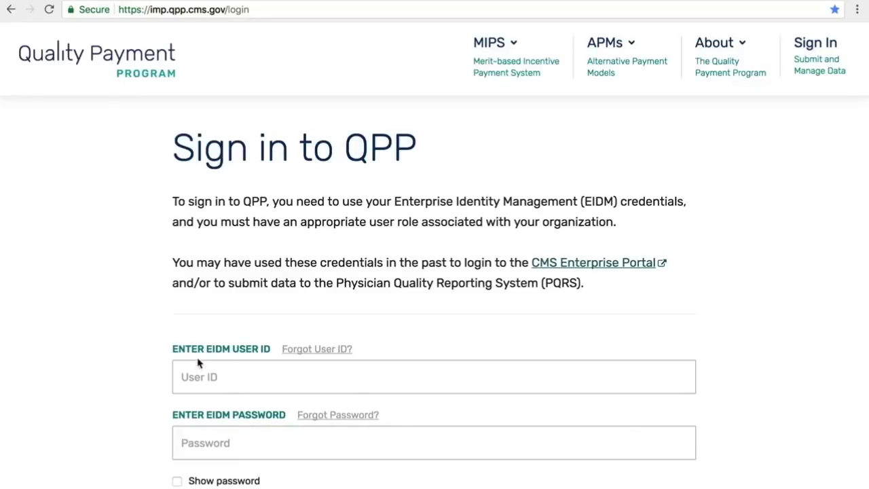
- Enter the EIDM user ID and account password, affirm the Statement of Truth, and sign in
{"action": "left_click", "coordinate": [210, 375]}
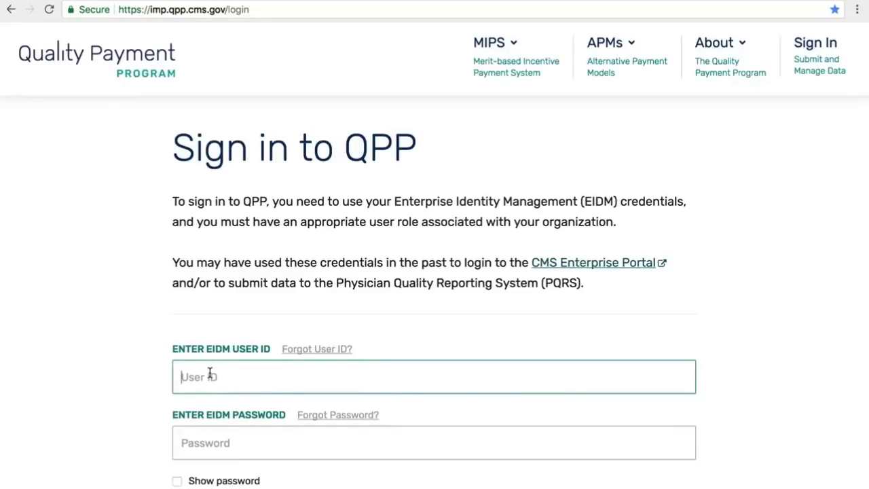
{"action": "type", "text": "AAGroupSO"}
{"action": "left_click", "coordinate": [224, 453]}
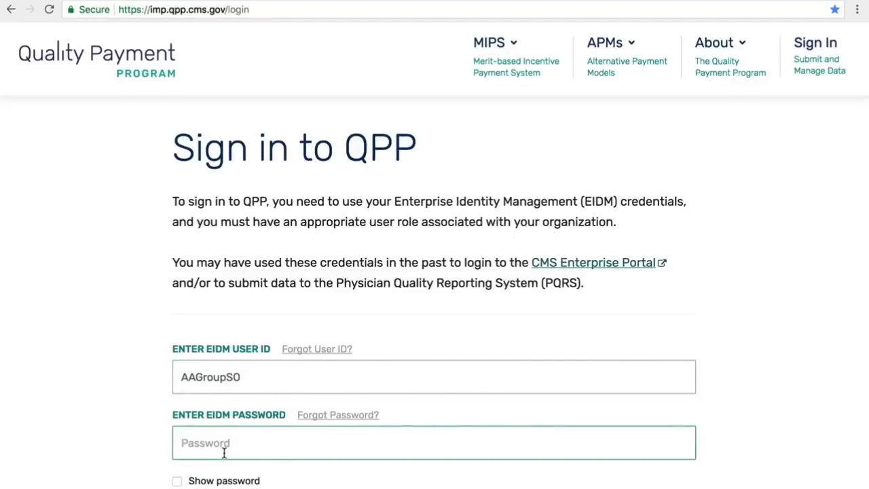
{"action": "type", "text": "••••••••"}
{"action": "scroll", "coordinate": [738, 385], "scroll_direction": "down", "scroll_amount": 4}
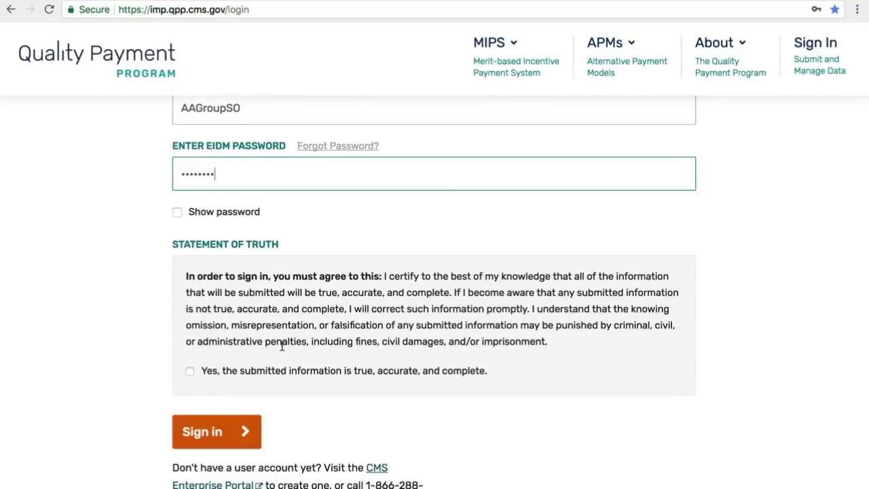
{"action": "left_click", "coordinate": [190, 371]}
{"action": "left_click", "coordinate": [202, 429]}
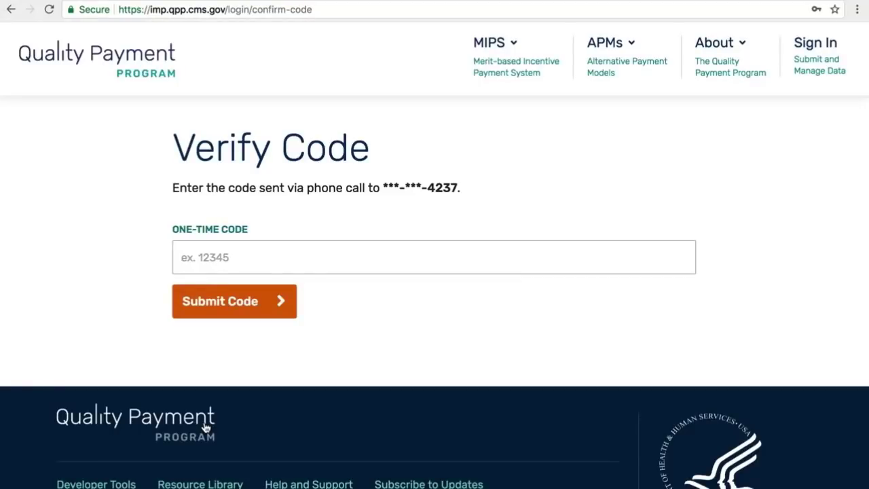
- Enter the one-time verification code from the phone call and submit it
{"action": "left_click", "coordinate": [229, 253]}
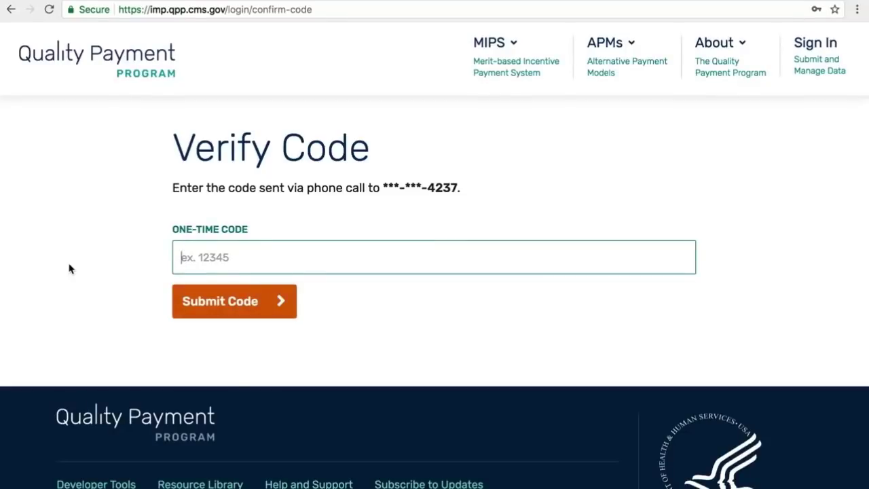
{"action": "left_click", "coordinate": [187, 303]}
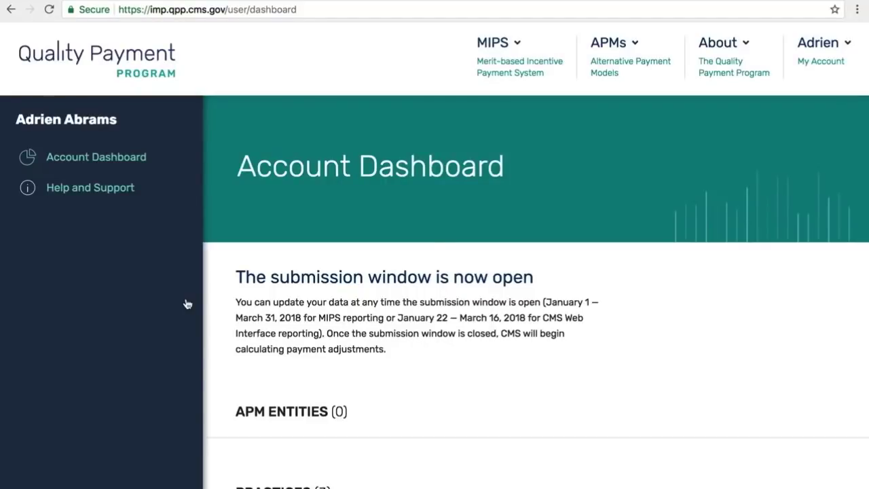
{"action": "scroll", "coordinate": [100, 313], "scroll_direction": "down", "scroll_amount": 1}
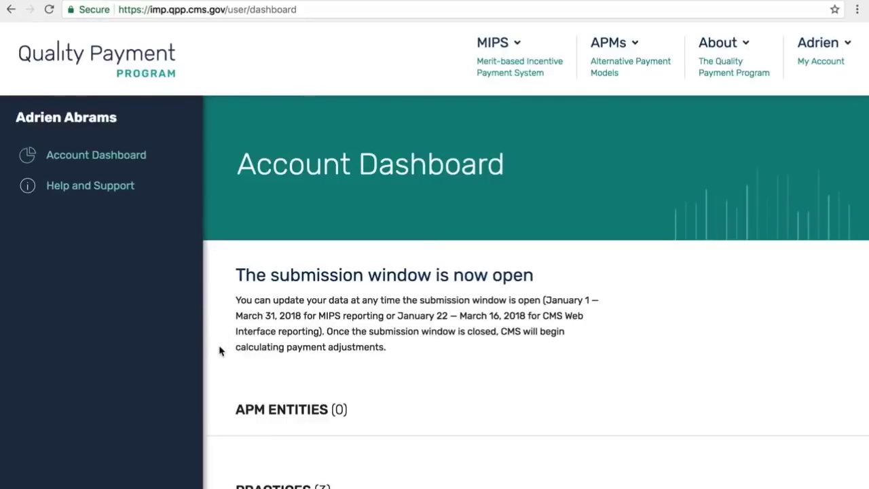
{"action": "scroll", "coordinate": [220, 334], "scroll_direction": "down", "scroll_amount": 1}
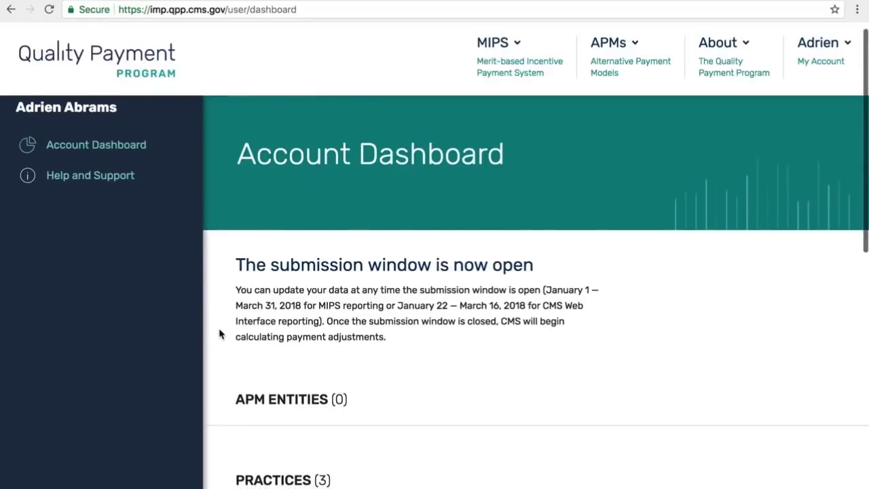
{"action": "scroll", "coordinate": [219, 333], "scroll_direction": "down", "scroll_amount": 4}
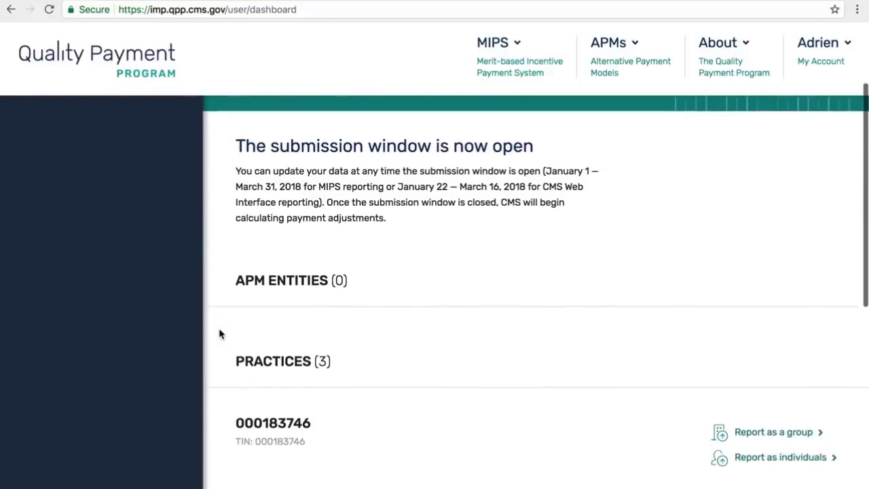
{"action": "scroll", "coordinate": [219, 334], "scroll_direction": "down", "scroll_amount": 1}
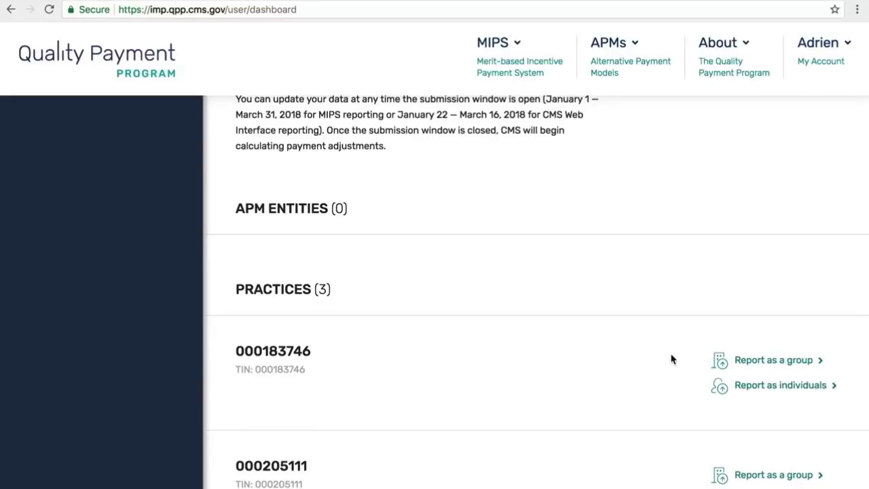
- Choose Report as a group for the first listed practice
{"action": "left_click", "coordinate": [751, 364]}
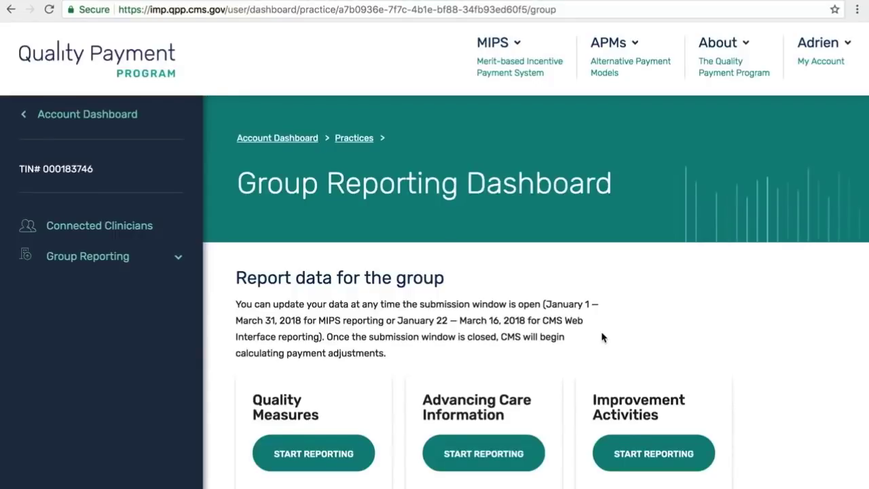
- Start Advancing Care Information reporting, read and dismiss its full instructions, then open File Upload
{"action": "left_click", "coordinate": [460, 455]}
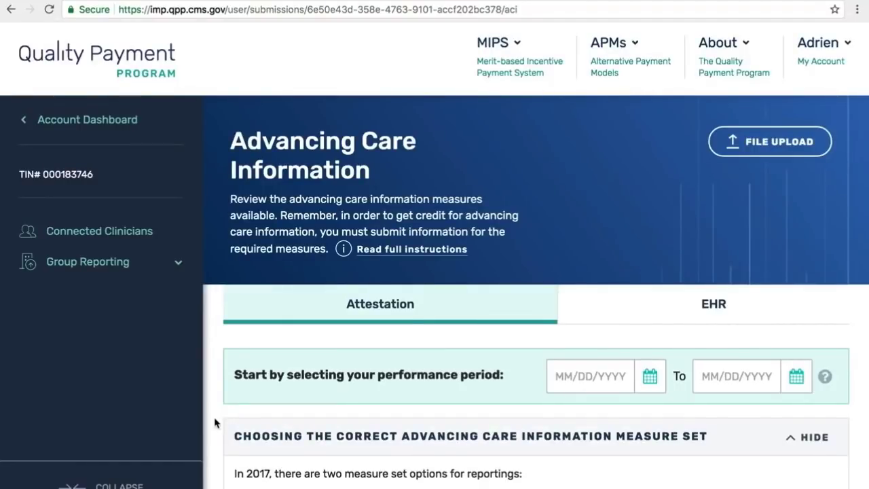
{"action": "left_click", "coordinate": [368, 253]}
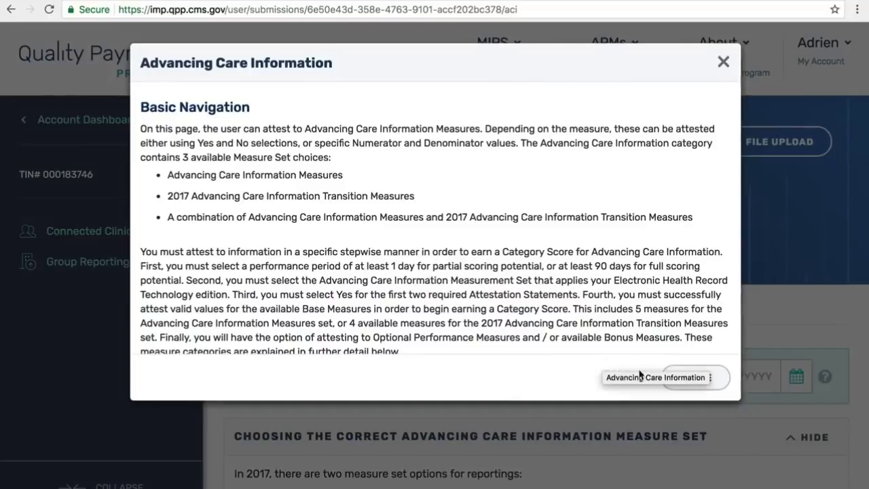
{"action": "left_click", "coordinate": [707, 378]}
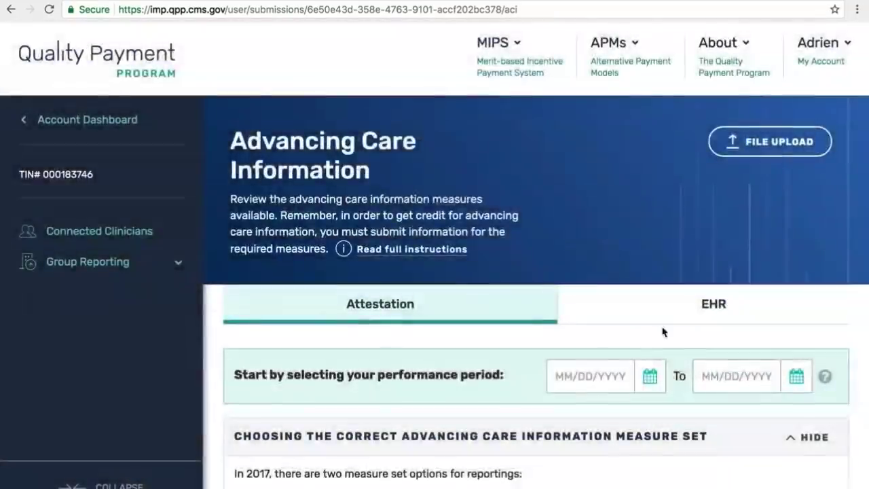
{"action": "left_click", "coordinate": [743, 151]}
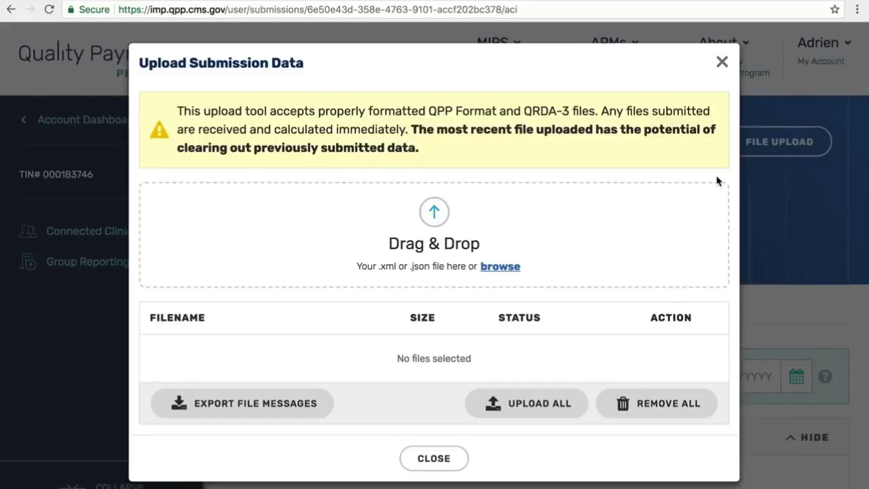
- Browse to qrda3_Demo.xml, upload it until Complete, and close the upload dialog
{"action": "left_click", "coordinate": [502, 267]}
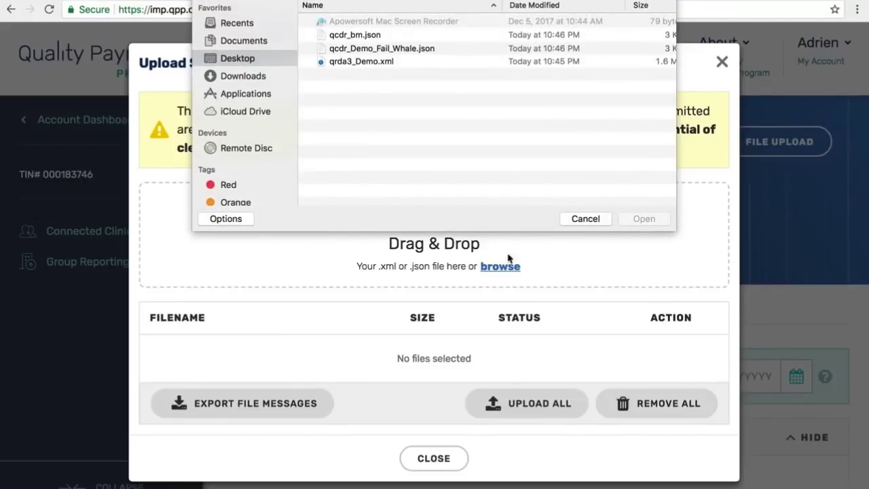
{"action": "left_click", "coordinate": [370, 63]}
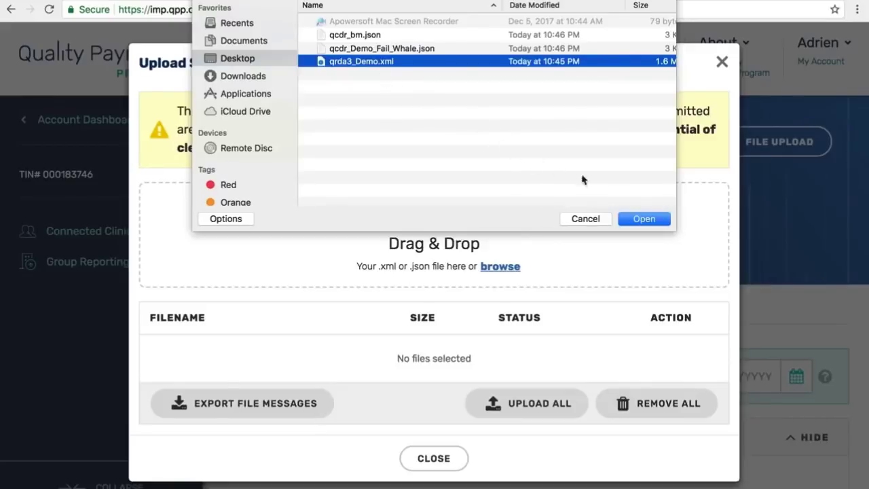
{"action": "left_click", "coordinate": [645, 219]}
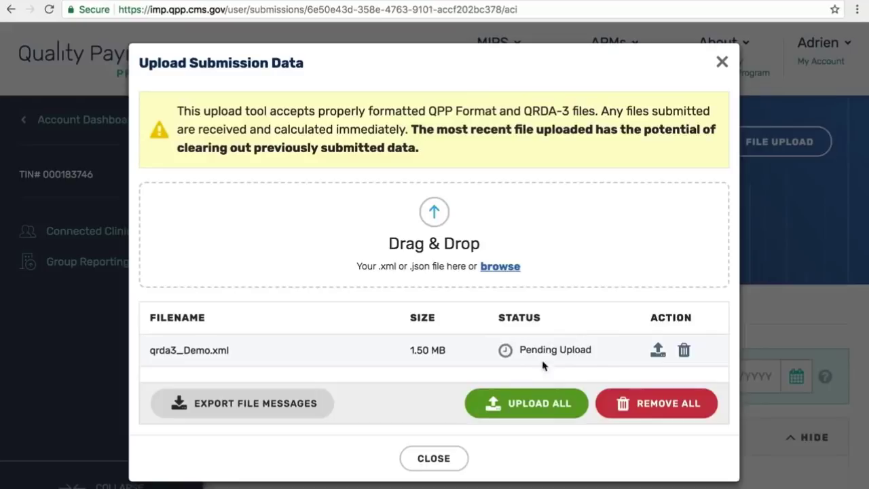
{"action": "left_click", "coordinate": [538, 395]}
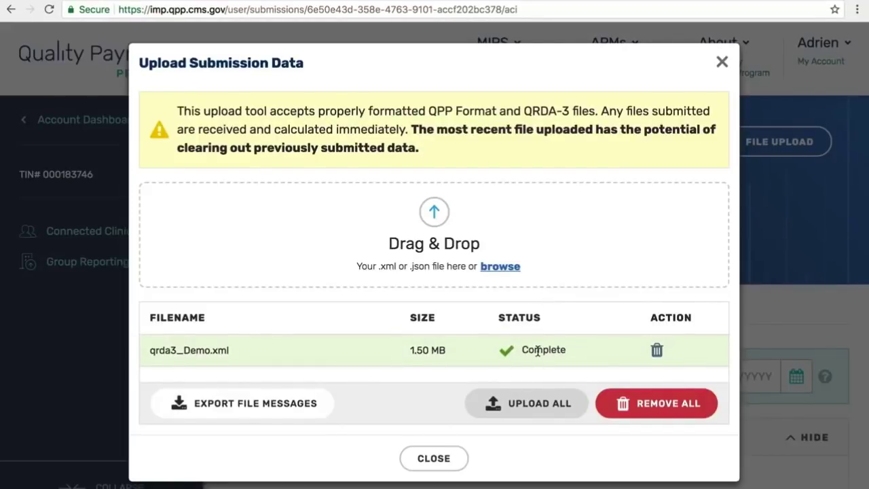
{"action": "left_click", "coordinate": [411, 460]}
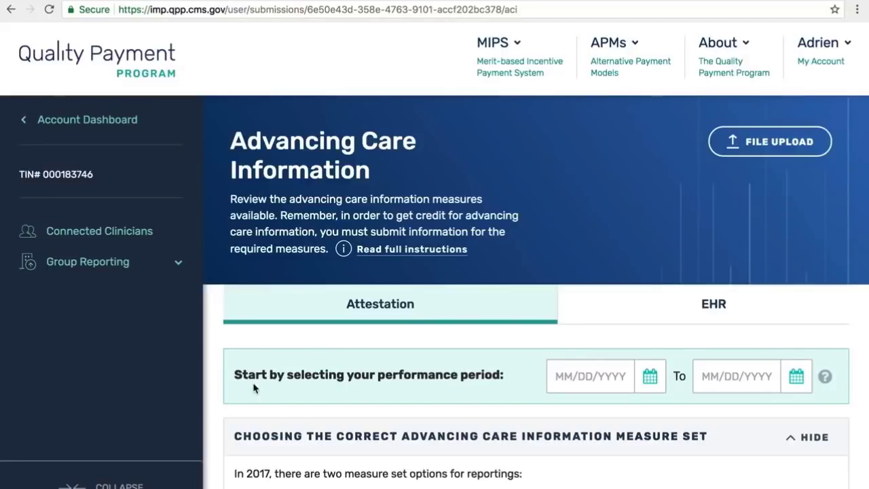
{"action": "left_click", "coordinate": [106, 480]}
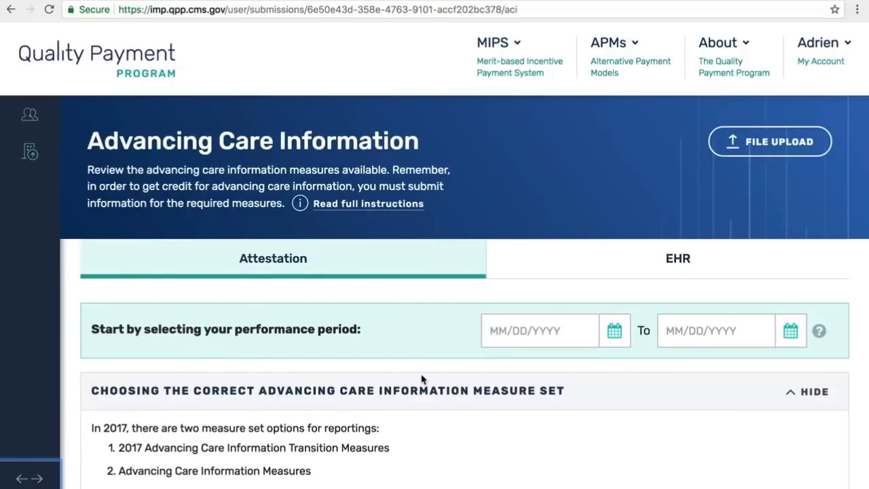
{"action": "scroll", "coordinate": [421, 379], "scroll_direction": "down", "scroll_amount": 12}
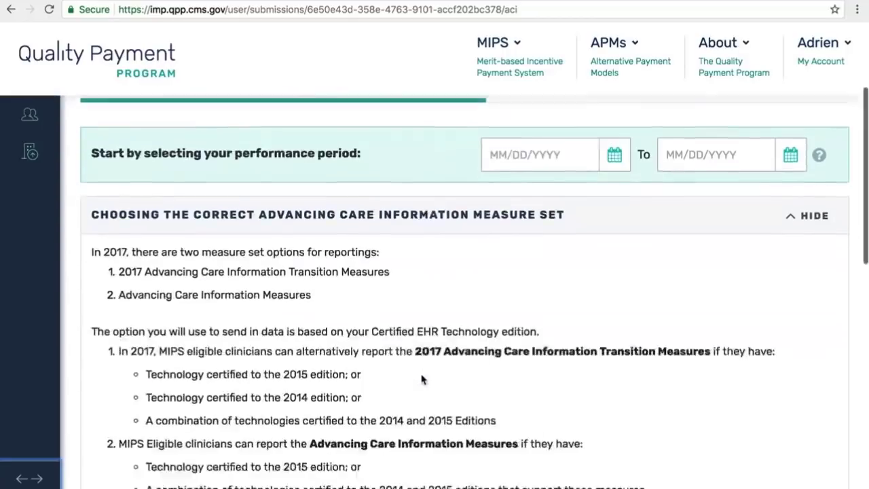
{"action": "scroll", "coordinate": [421, 379], "scroll_direction": "down", "scroll_amount": 3}
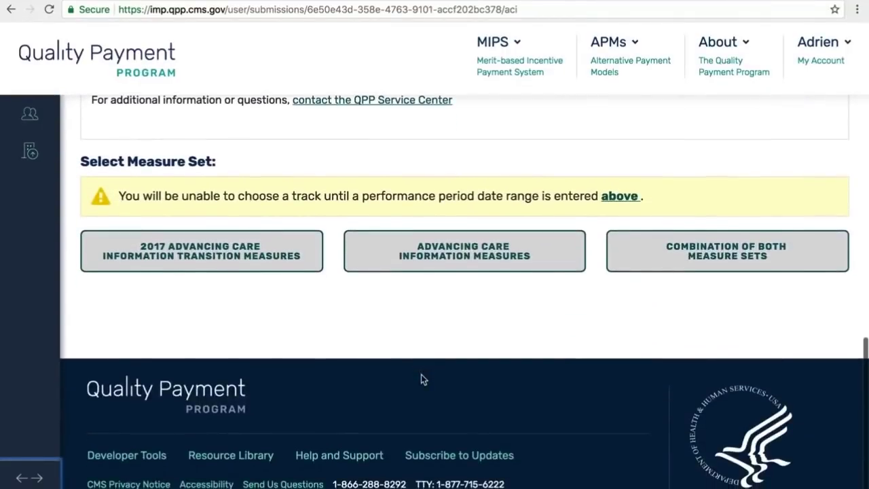
{"action": "scroll", "coordinate": [421, 379], "scroll_direction": "up", "scroll_amount": 10}
{"action": "scroll", "coordinate": [421, 379], "scroll_direction": "up", "scroll_amount": 8}
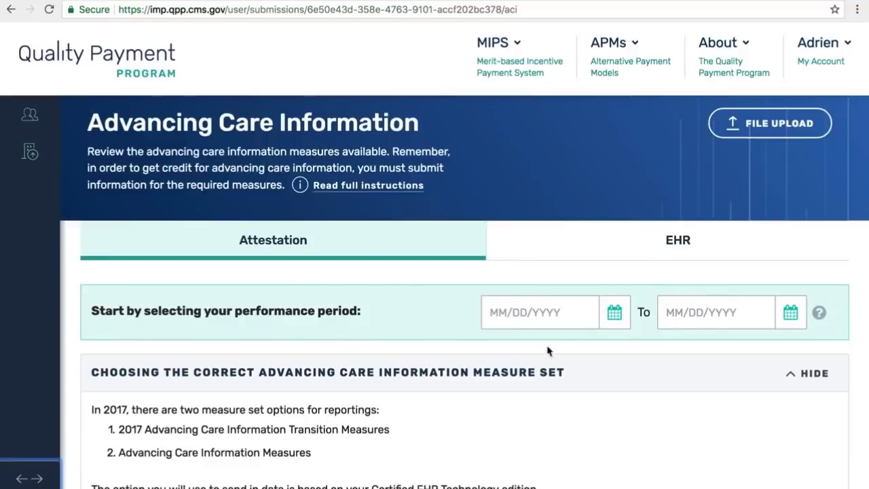
- Pick December dates in the From and To calendars, ending on 12/02/2017, and accept the under-90-days warnings
{"action": "left_click", "coordinate": [616, 318]}
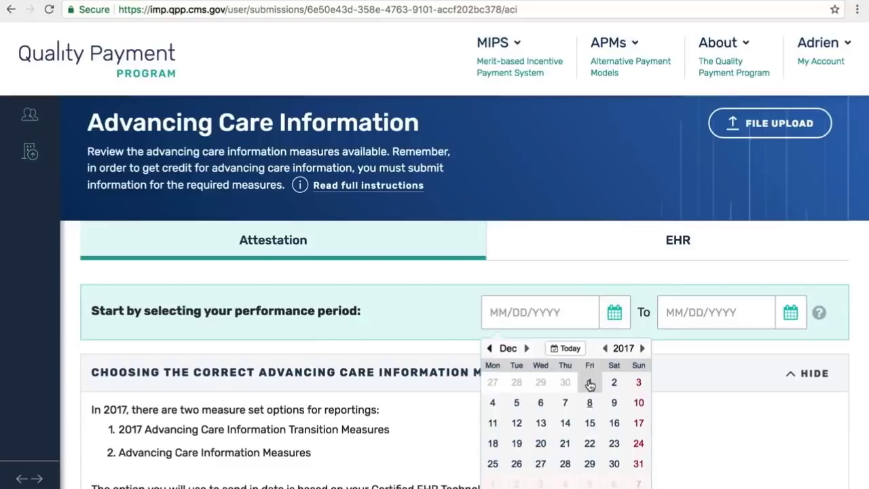
{"action": "left_click", "coordinate": [613, 384]}
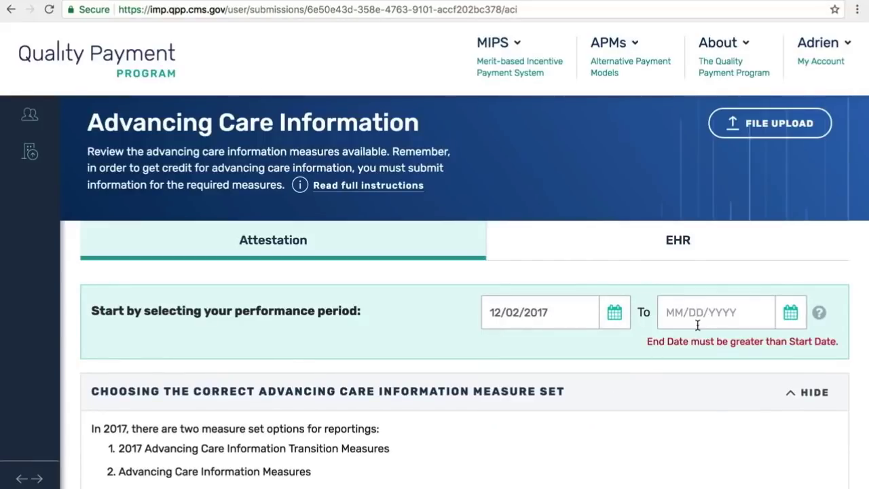
{"action": "left_click", "coordinate": [789, 318]}
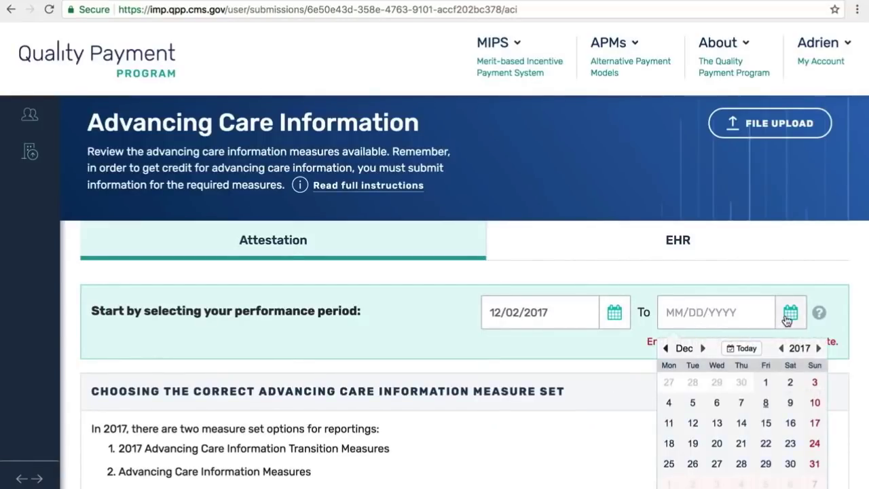
{"action": "left_click", "coordinate": [766, 383]}
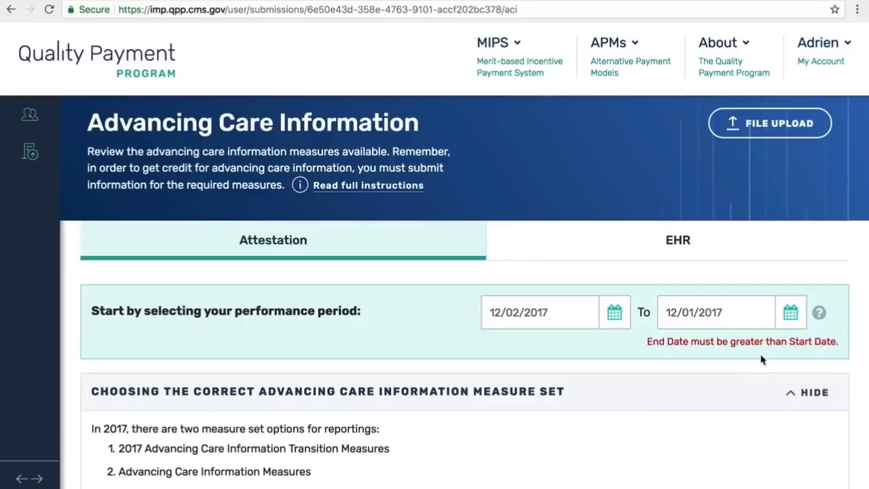
{"action": "left_click", "coordinate": [619, 323]}
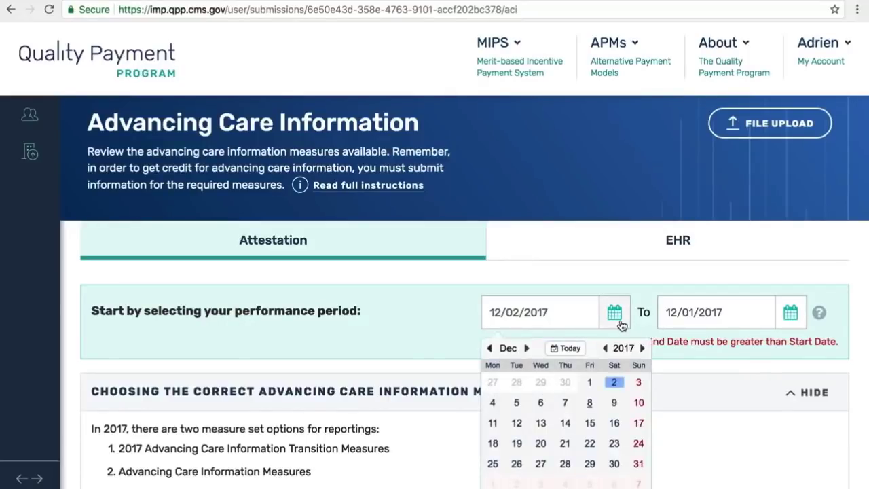
{"action": "left_click", "coordinate": [590, 382]}
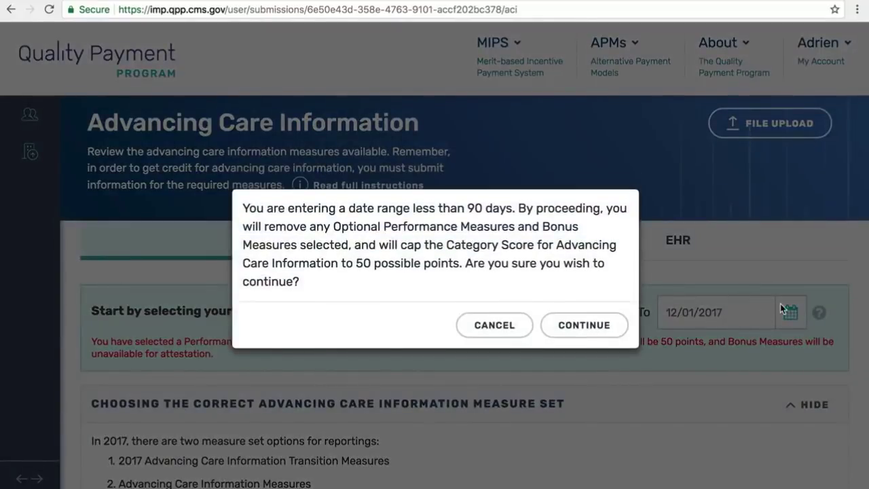
{"action": "left_click", "coordinate": [620, 325]}
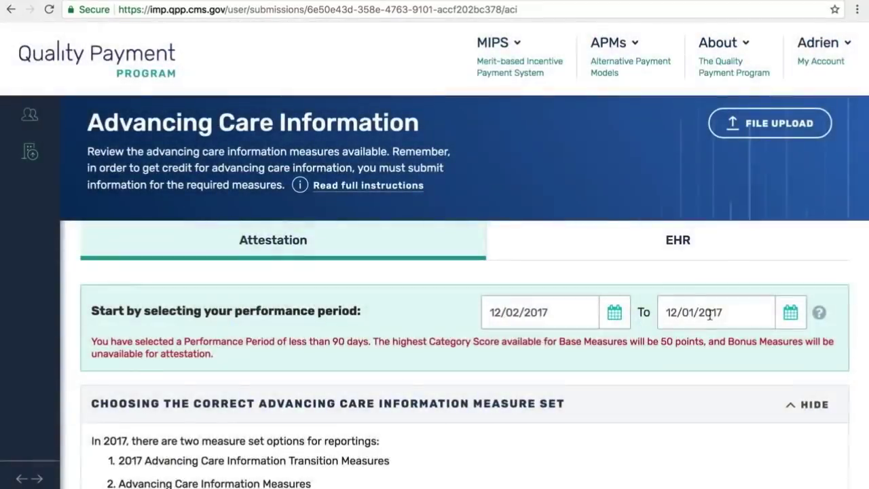
{"action": "left_click", "coordinate": [791, 312]}
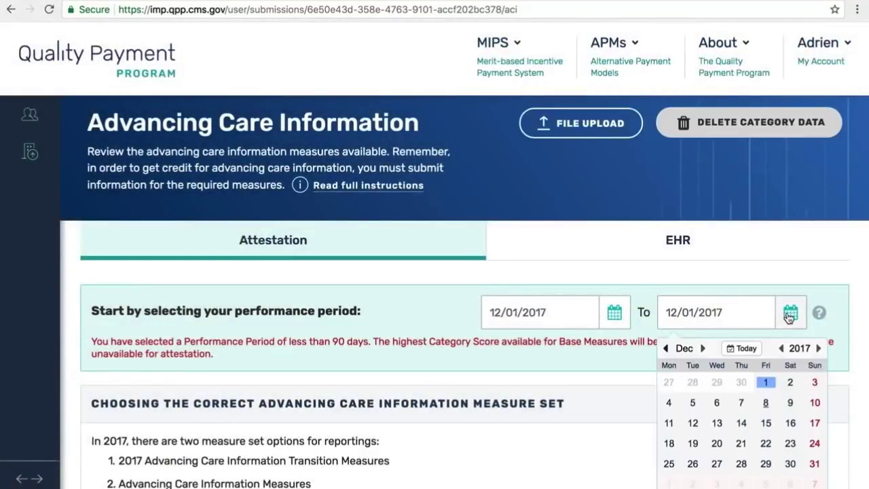
{"action": "left_click", "coordinate": [791, 381]}
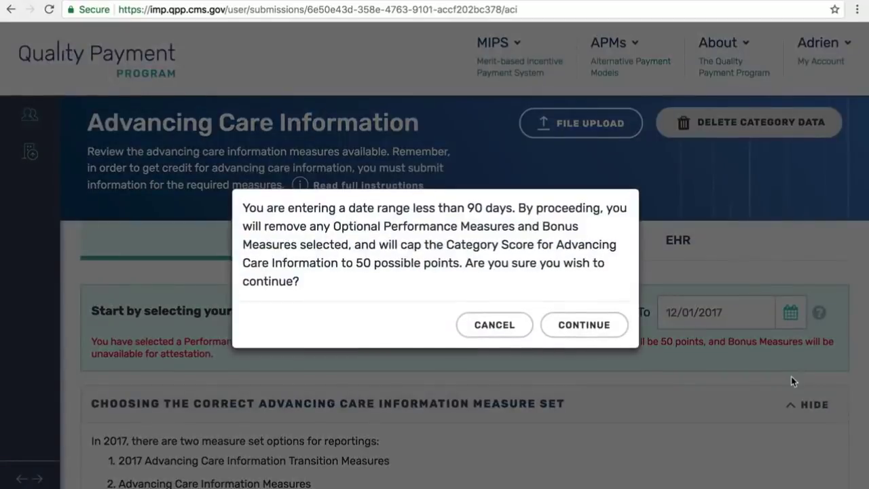
{"action": "left_click", "coordinate": [584, 326]}
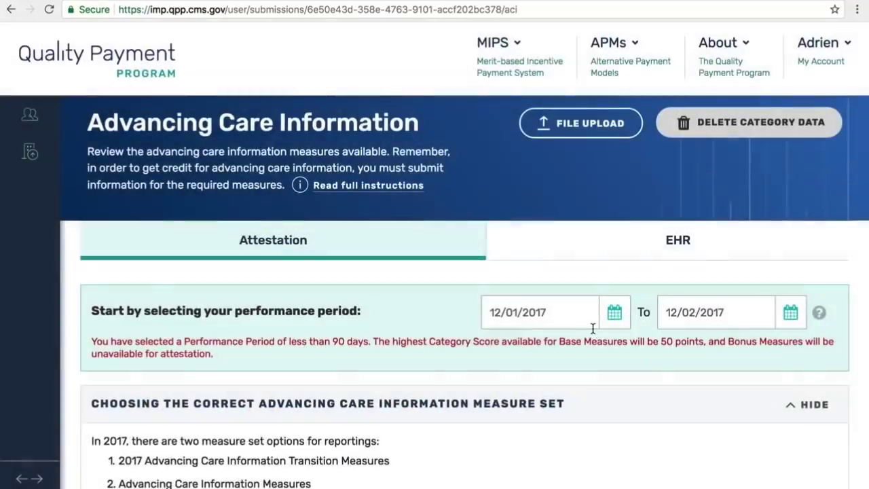
- Move the start date back to 06/06/2017 in the From calendar
{"action": "left_click", "coordinate": [614, 319]}
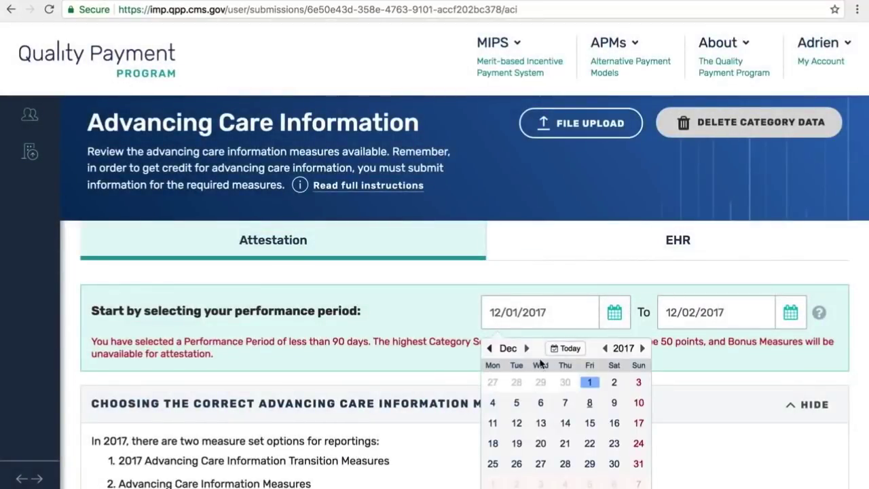
{"action": "left_click", "coordinate": [491, 352]}
{"action": "left_click", "coordinate": [490, 352]}
{"action": "left_click", "coordinate": [490, 352]}
{"action": "left_click", "coordinate": [490, 352]}
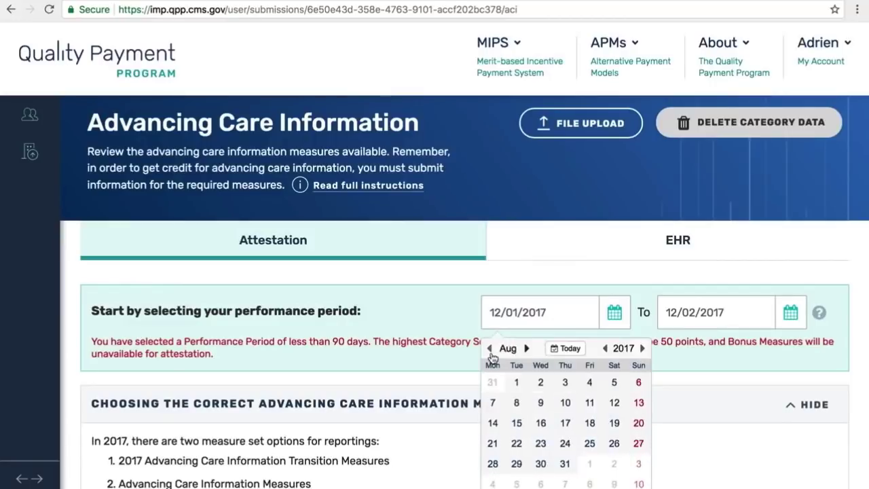
{"action": "left_click", "coordinate": [490, 352]}
{"action": "left_click", "coordinate": [490, 352]}
{"action": "left_click", "coordinate": [516, 403]}
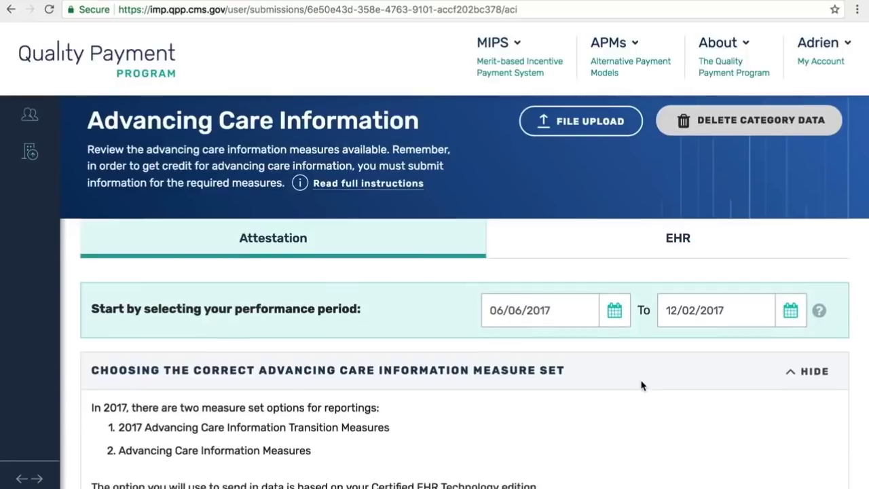
- Scroll down to the EHR technology version search box and place the cursor in it
{"action": "scroll", "coordinate": [641, 386], "scroll_direction": "down", "scroll_amount": 3}
{"action": "scroll", "coordinate": [642, 386], "scroll_direction": "down", "scroll_amount": 1}
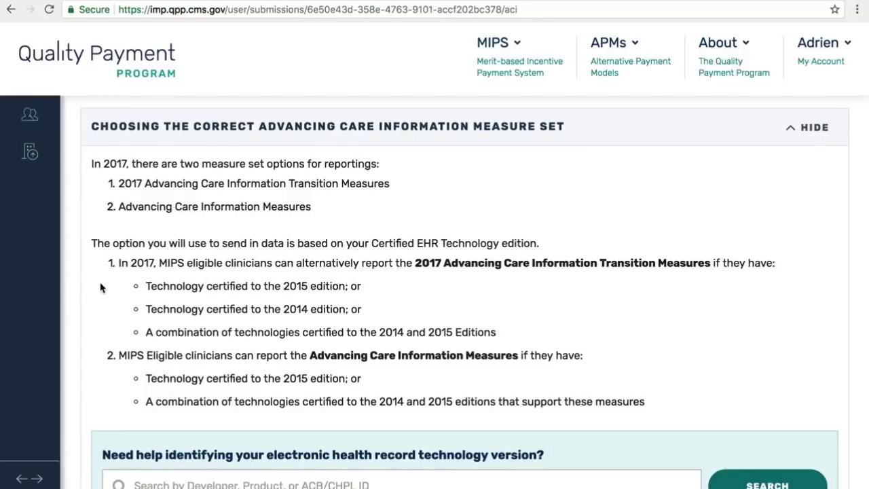
{"action": "scroll", "coordinate": [100, 287], "scroll_direction": "down", "scroll_amount": 2}
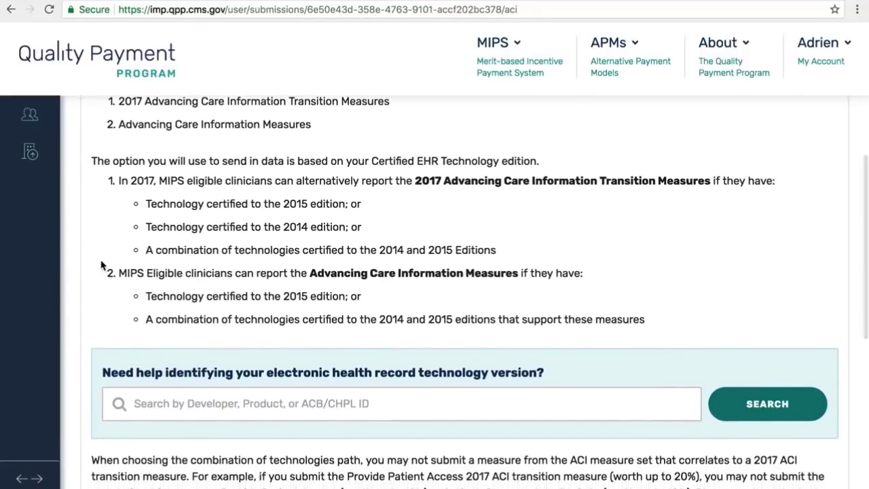
{"action": "scroll", "coordinate": [104, 242], "scroll_direction": "down", "scroll_amount": 3}
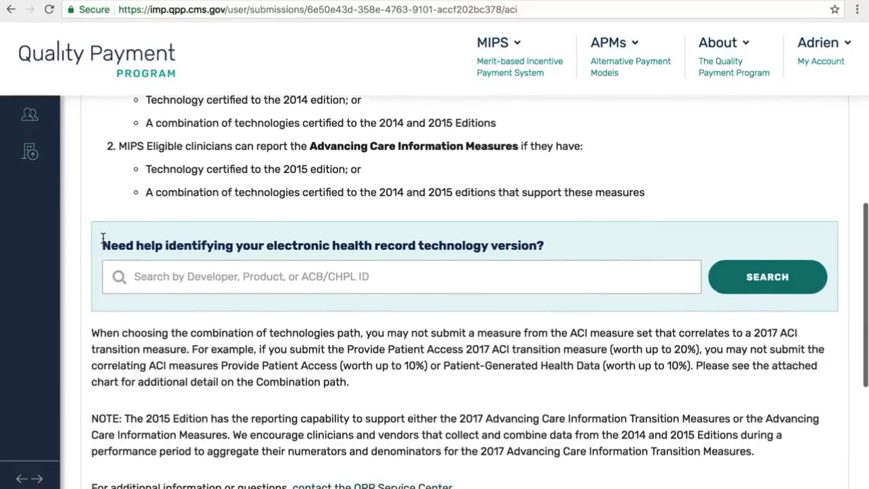
{"action": "left_click", "coordinate": [146, 280]}
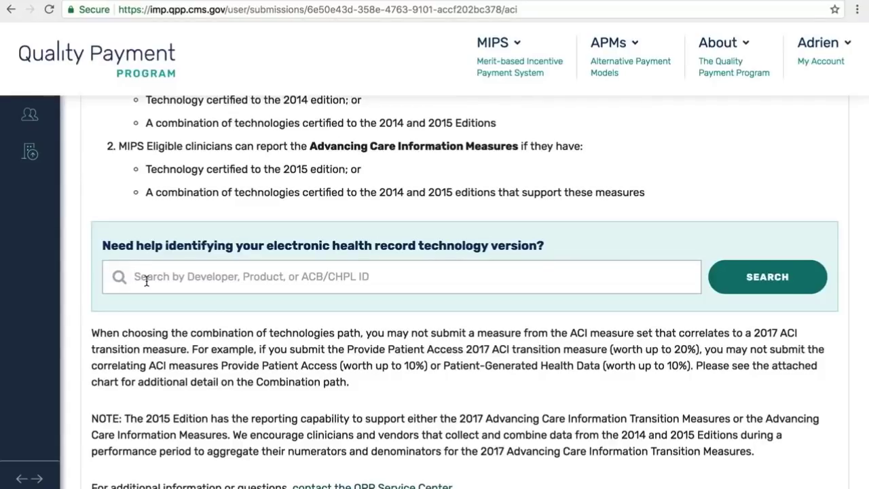
- Search 'ehr', choose ChARM EHR, and select the 2014 edition, Ver 1.1
{"action": "type", "text": "ehr"}
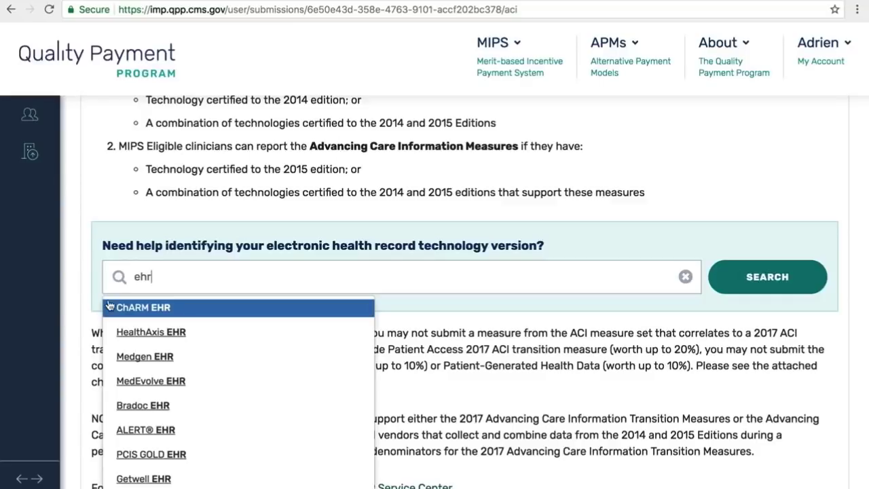
{"action": "left_click", "coordinate": [131, 310]}
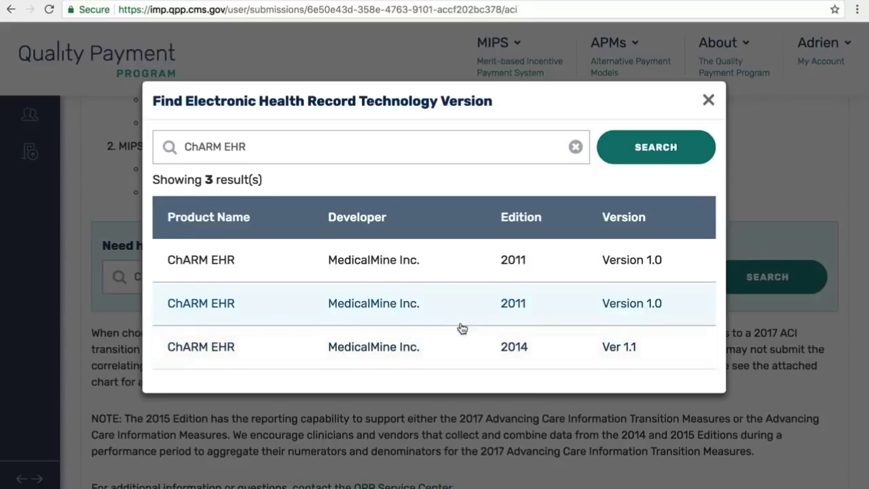
{"action": "left_click", "coordinate": [485, 348]}
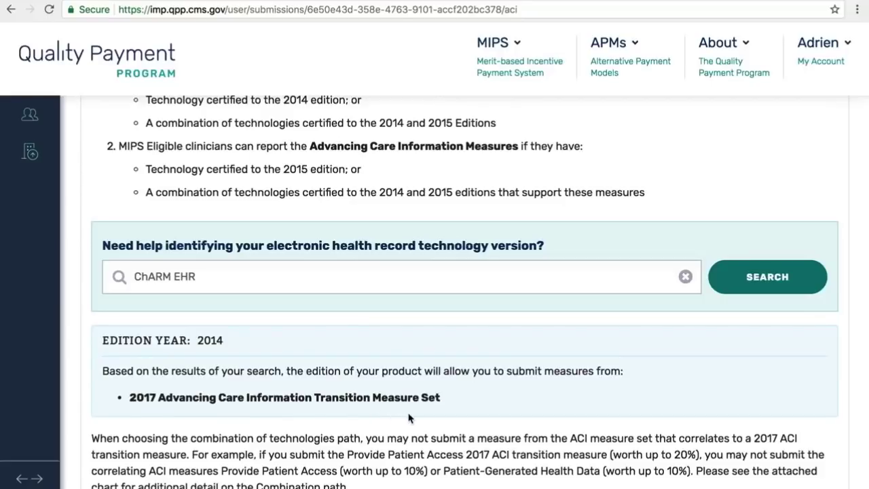
{"action": "scroll", "coordinate": [410, 417], "scroll_direction": "down", "scroll_amount": 3}
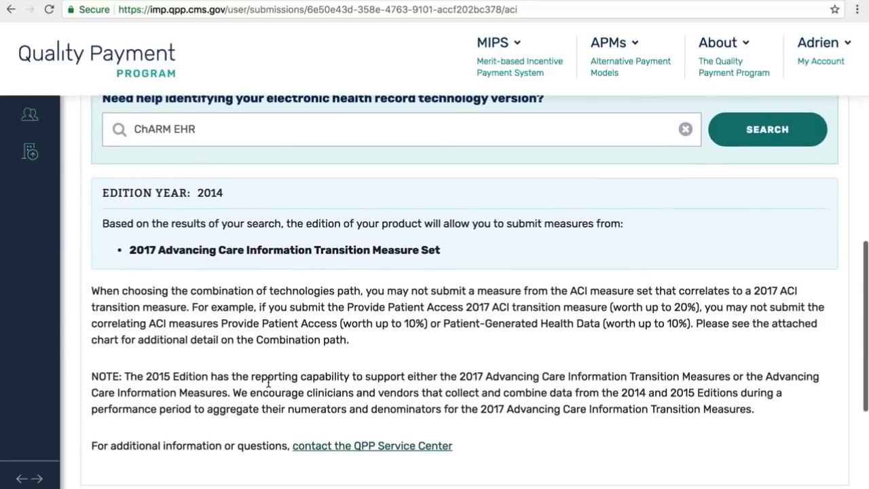
{"action": "scroll", "coordinate": [269, 384], "scroll_direction": "down", "scroll_amount": 3}
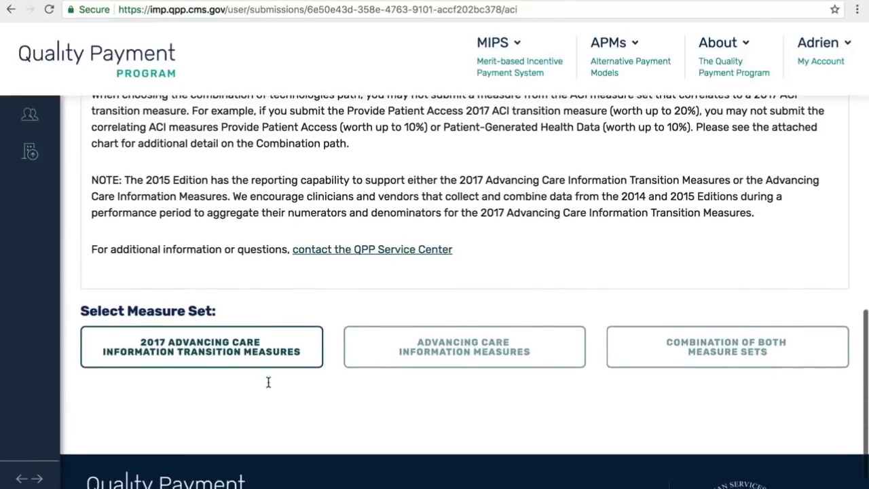
{"action": "scroll", "coordinate": [268, 387], "scroll_direction": "down", "scroll_amount": 2}
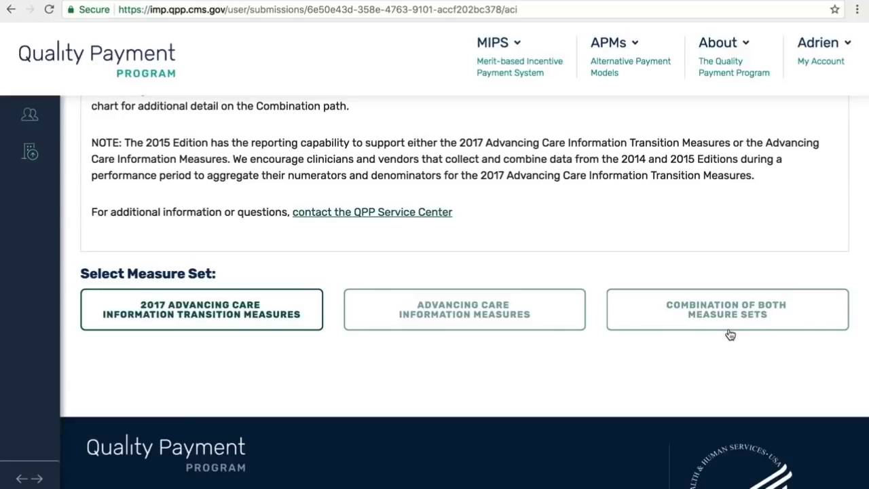
{"action": "scroll", "coordinate": [730, 335], "scroll_direction": "up", "scroll_amount": 1}
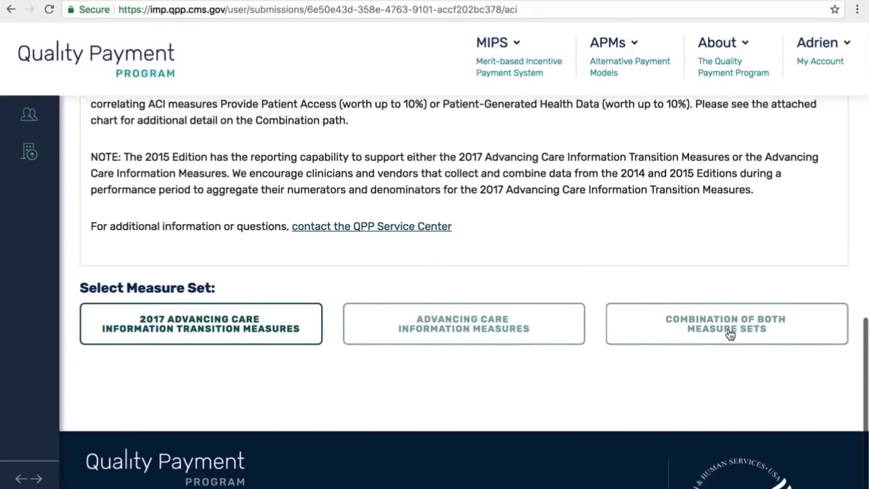
{"action": "scroll", "coordinate": [730, 334], "scroll_direction": "down", "scroll_amount": 1}
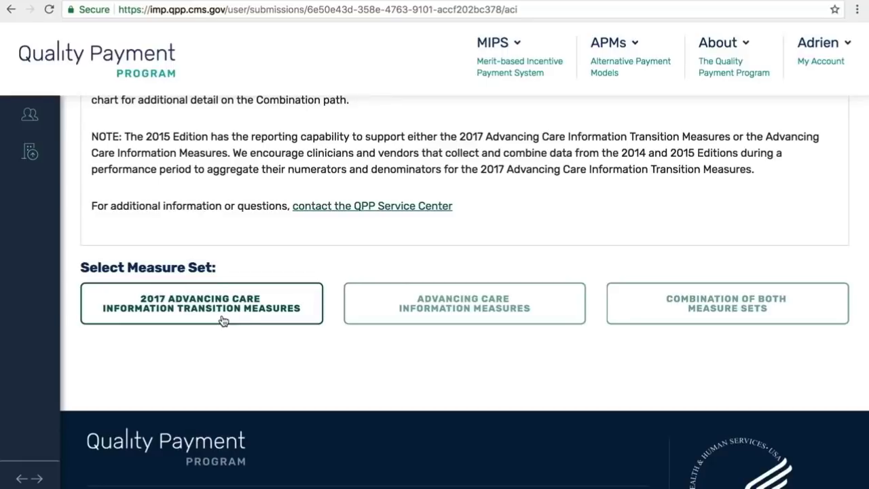
{"action": "scroll", "coordinate": [221, 320], "scroll_direction": "down", "scroll_amount": 1}
{"action": "scroll", "coordinate": [221, 320], "scroll_direction": "up", "scroll_amount": 3}
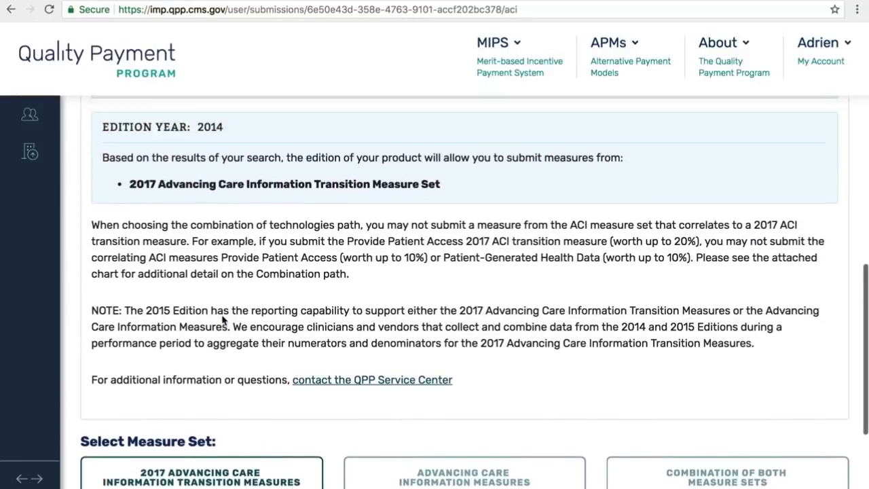
{"action": "scroll", "coordinate": [222, 320], "scroll_direction": "up", "scroll_amount": 3}
{"action": "scroll", "coordinate": [222, 315], "scroll_direction": "down", "scroll_amount": 1}
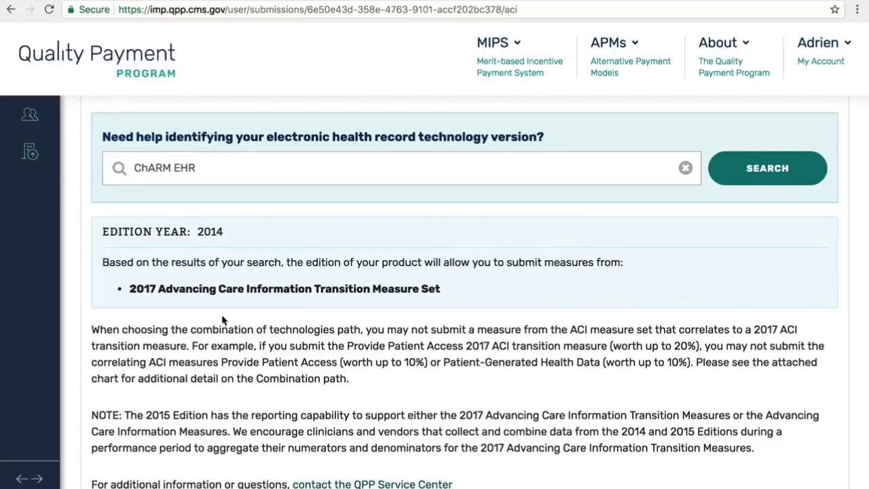
{"action": "scroll", "coordinate": [223, 320], "scroll_direction": "down", "scroll_amount": 1}
{"action": "scroll", "coordinate": [223, 319], "scroll_direction": "up", "scroll_amount": 2}
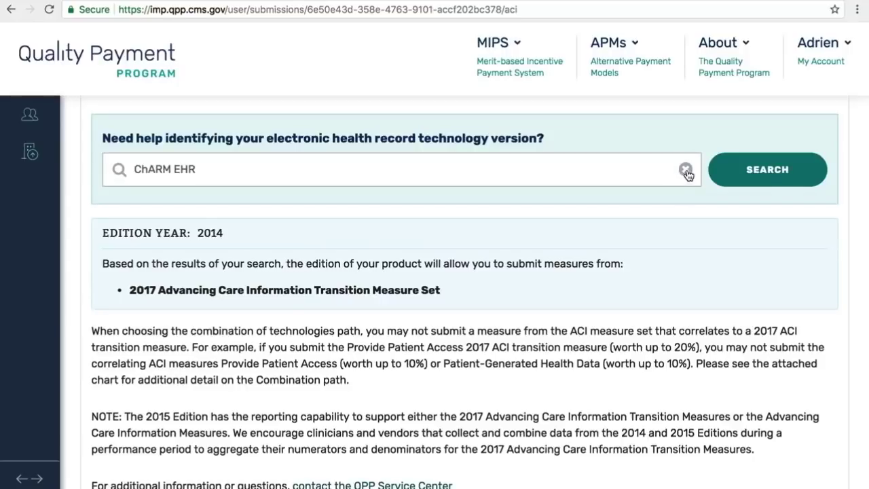
- Clear the ChARM EHR search and scroll down to the three Select Measure Set options
{"action": "left_click", "coordinate": [686, 169]}
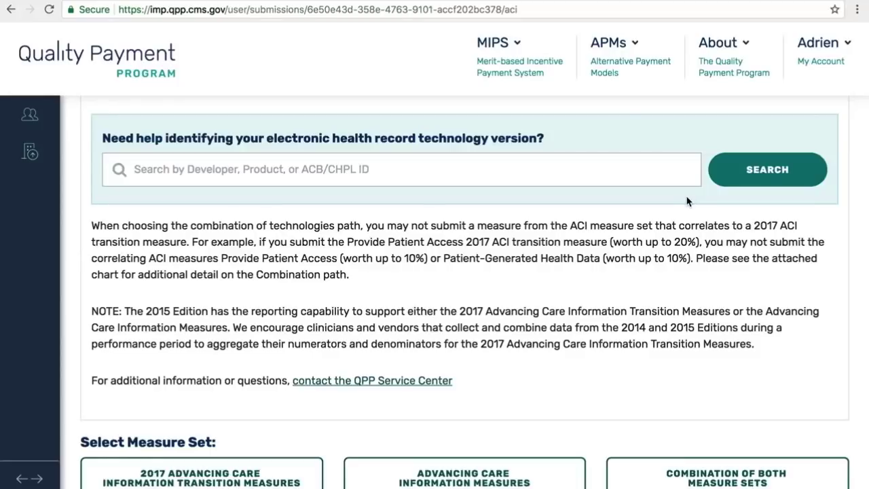
{"action": "scroll", "coordinate": [687, 200], "scroll_direction": "down", "scroll_amount": 3}
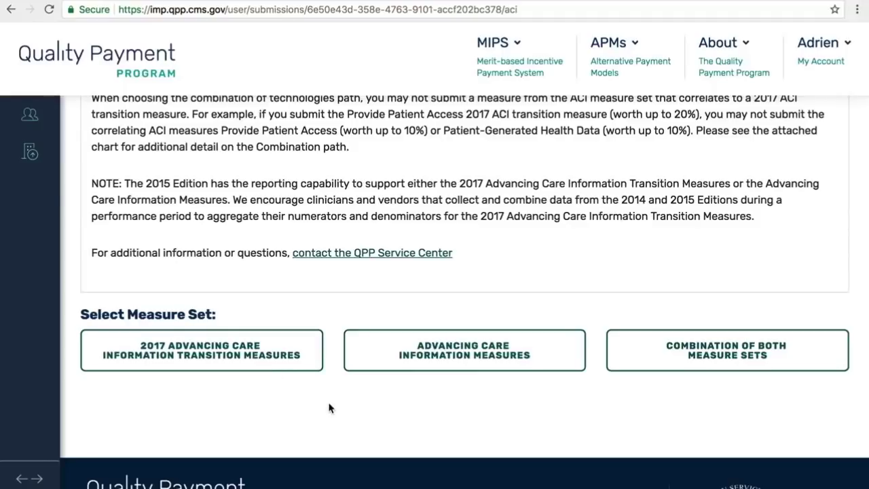
{"action": "scroll", "coordinate": [328, 407], "scroll_direction": "down", "scroll_amount": 3}
{"action": "scroll", "coordinate": [328, 407], "scroll_direction": "up", "scroll_amount": 3}
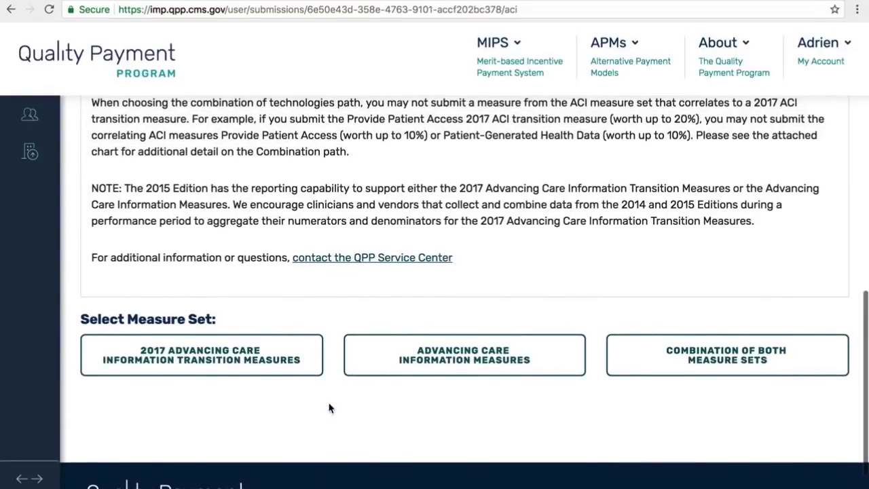
- Select the 2017 Advancing Care Information Transition Measures set and review its attestation statements and measures
{"action": "left_click", "coordinate": [223, 366]}
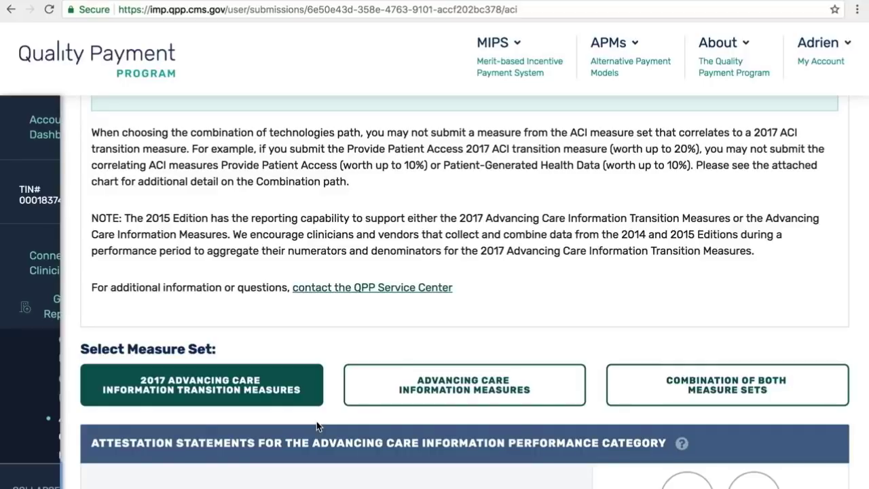
{"action": "scroll", "coordinate": [316, 422], "scroll_direction": "down", "scroll_amount": 2}
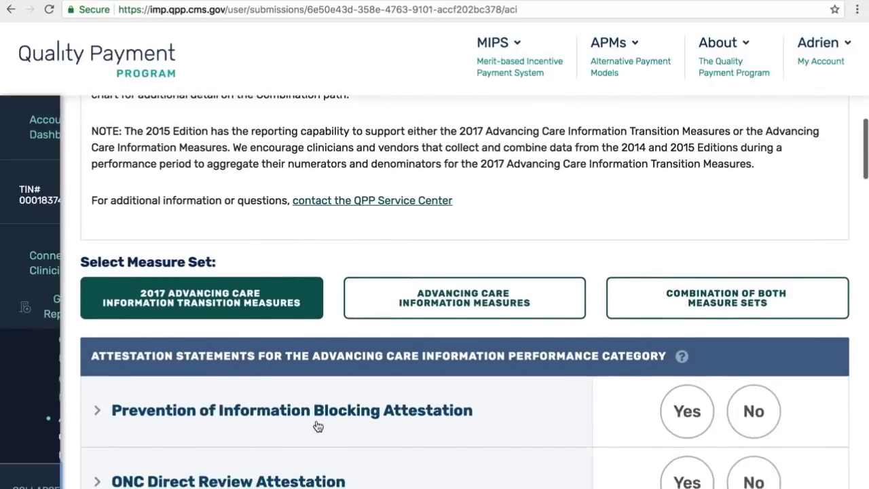
{"action": "scroll", "coordinate": [316, 423], "scroll_direction": "down", "scroll_amount": 2}
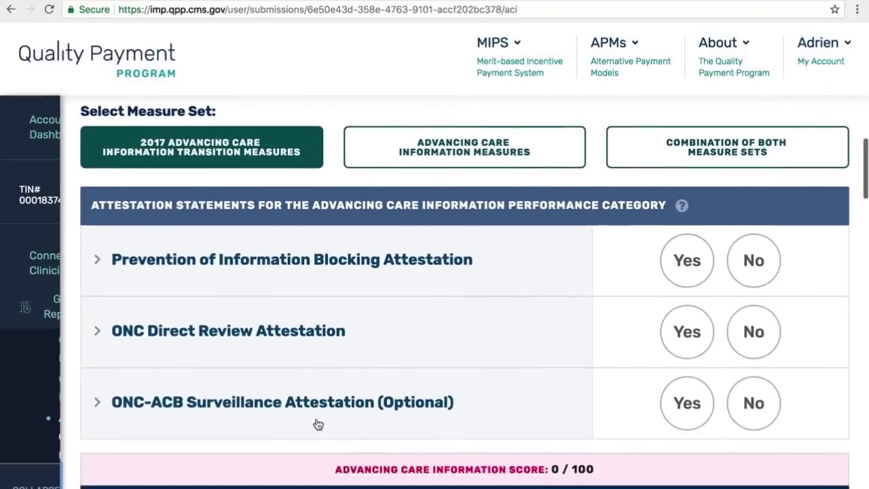
{"action": "scroll", "coordinate": [318, 421], "scroll_direction": "down", "scroll_amount": 5}
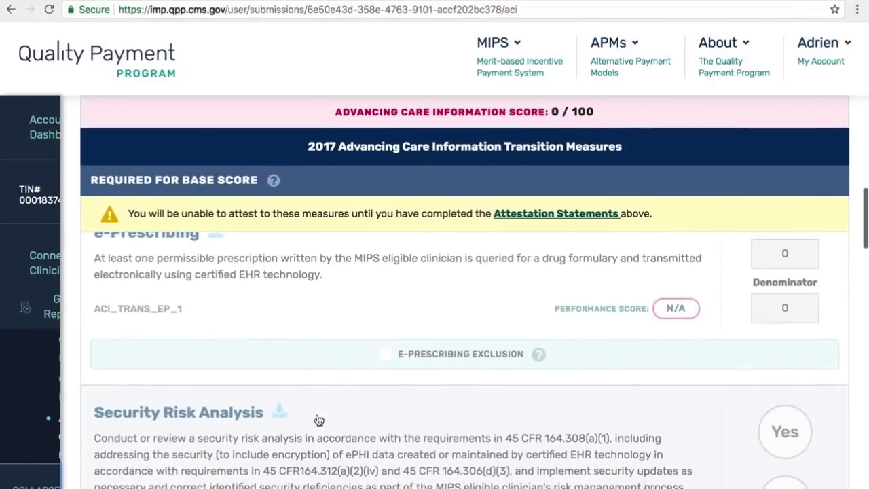
{"action": "scroll", "coordinate": [317, 419], "scroll_direction": "down", "scroll_amount": 2}
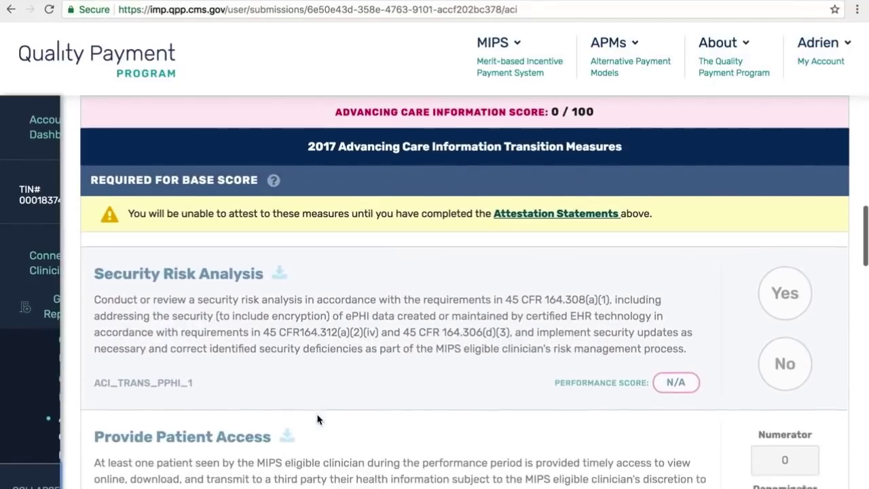
{"action": "scroll", "coordinate": [317, 419], "scroll_direction": "down", "scroll_amount": 1}
{"action": "scroll", "coordinate": [317, 419], "scroll_direction": "up", "scroll_amount": 5}
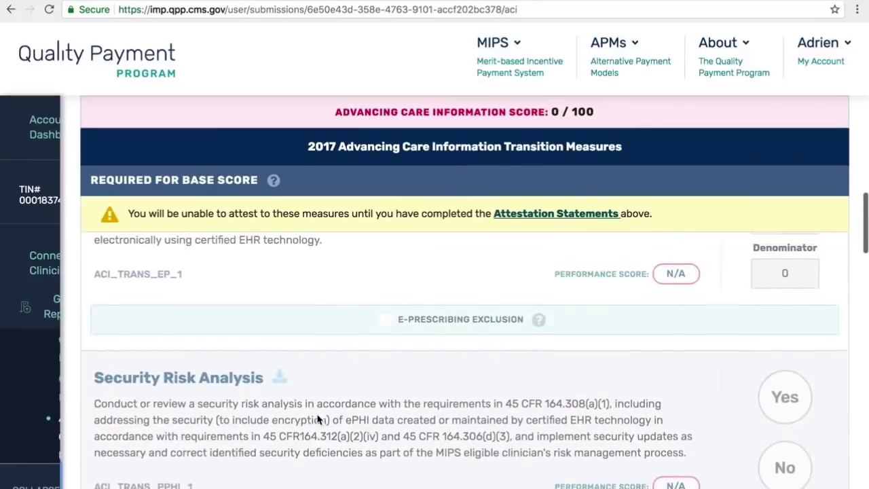
{"action": "scroll", "coordinate": [317, 419], "scroll_direction": "up", "scroll_amount": 4}
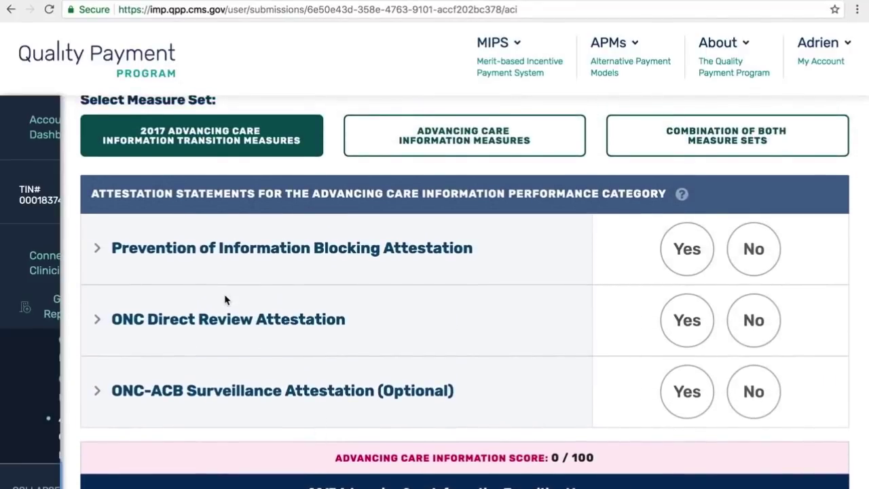
- Read the Prevention of Information Blocking statement and answer Yes to it
{"action": "left_click", "coordinate": [99, 251]}
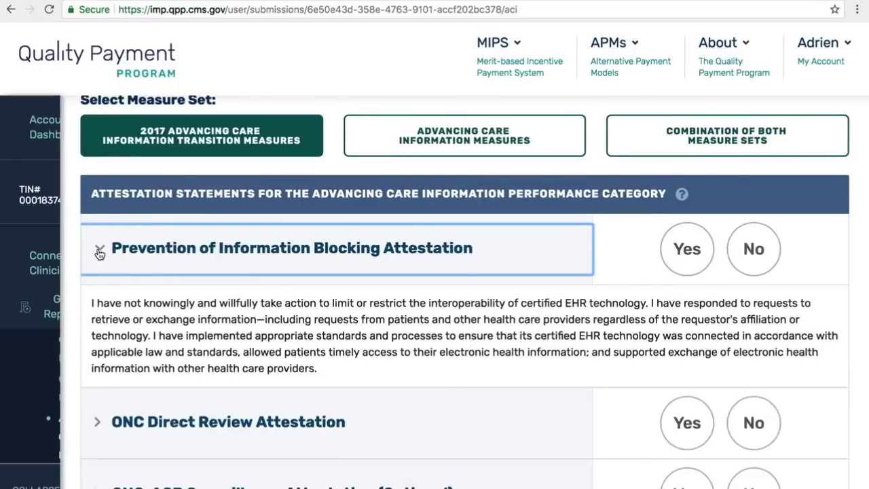
{"action": "left_click", "coordinate": [99, 252]}
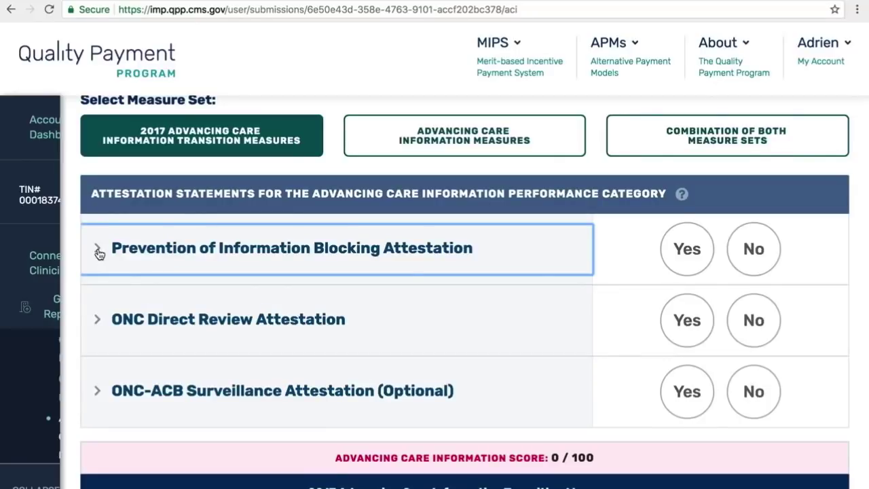
{"action": "left_click", "coordinate": [99, 251]}
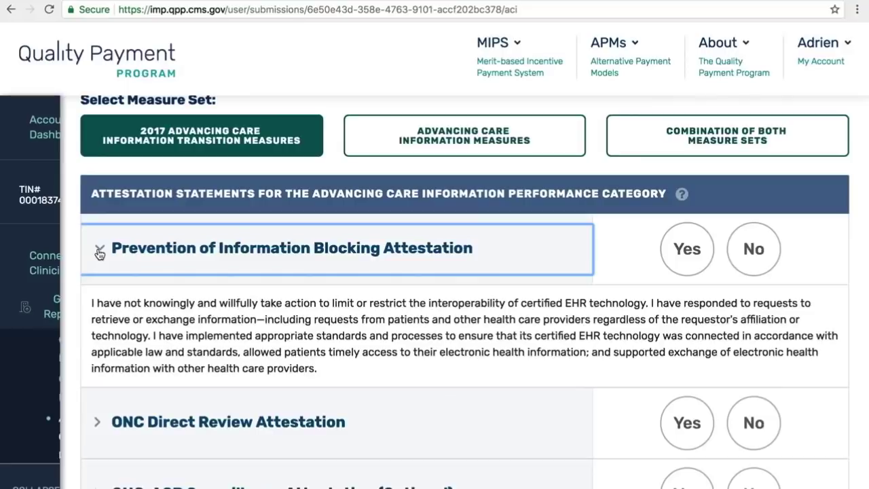
{"action": "left_click", "coordinate": [99, 251]}
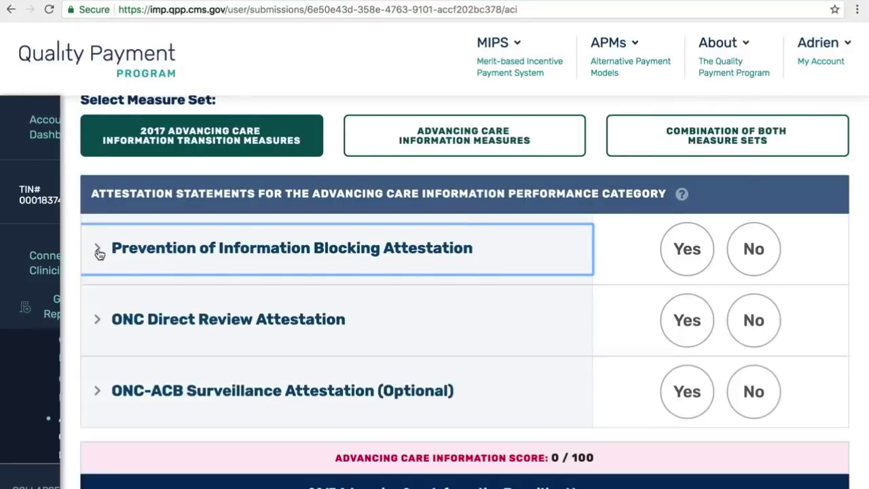
{"action": "left_click", "coordinate": [99, 251]}
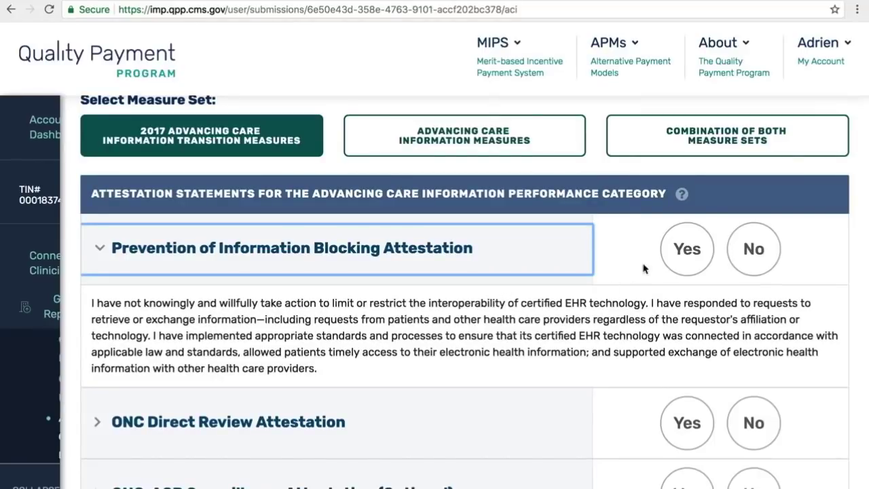
{"action": "left_click", "coordinate": [677, 252]}
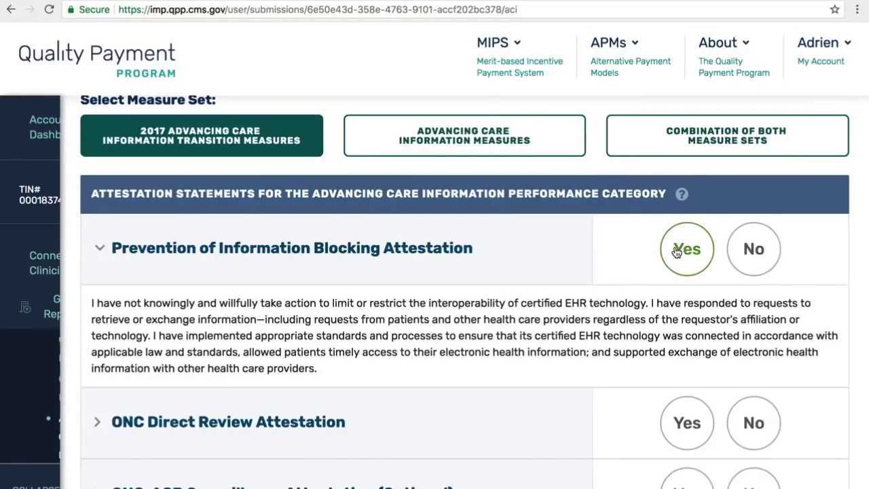
{"action": "left_click", "coordinate": [677, 252]}
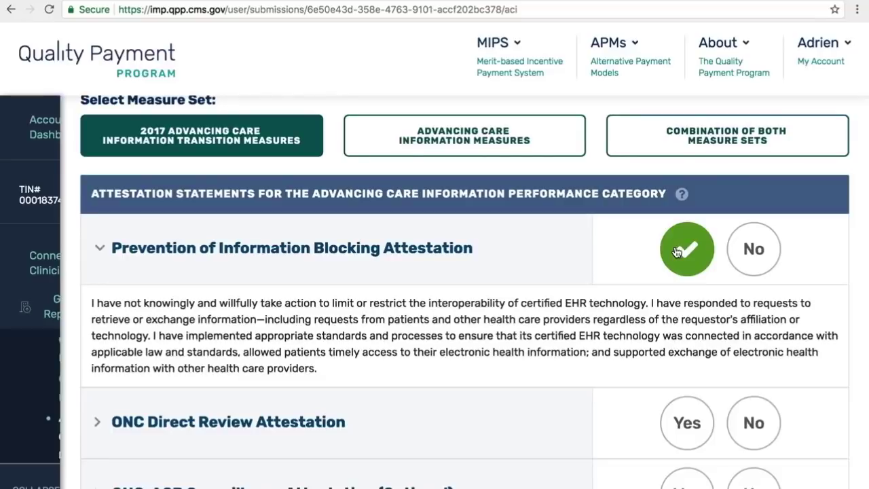
- Answer Yes to the ONC Direct Review attestation
{"action": "left_click", "coordinate": [97, 424]}
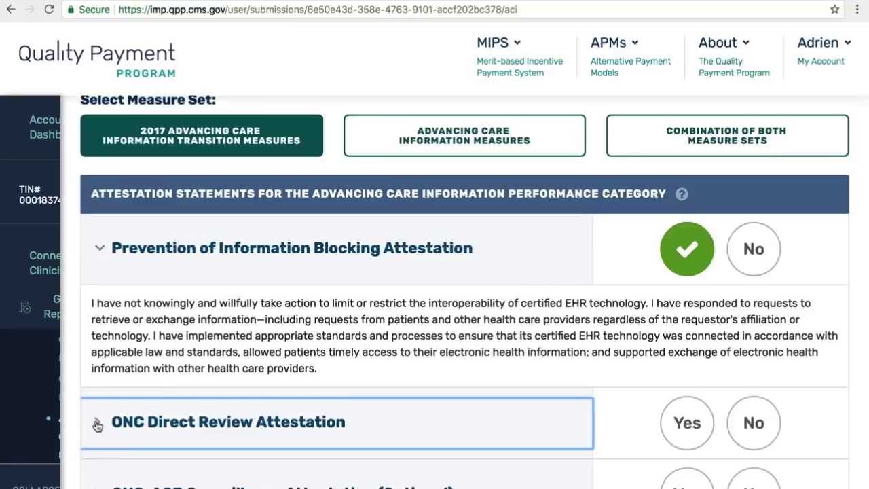
{"action": "scroll", "coordinate": [175, 374], "scroll_direction": "down", "scroll_amount": 3}
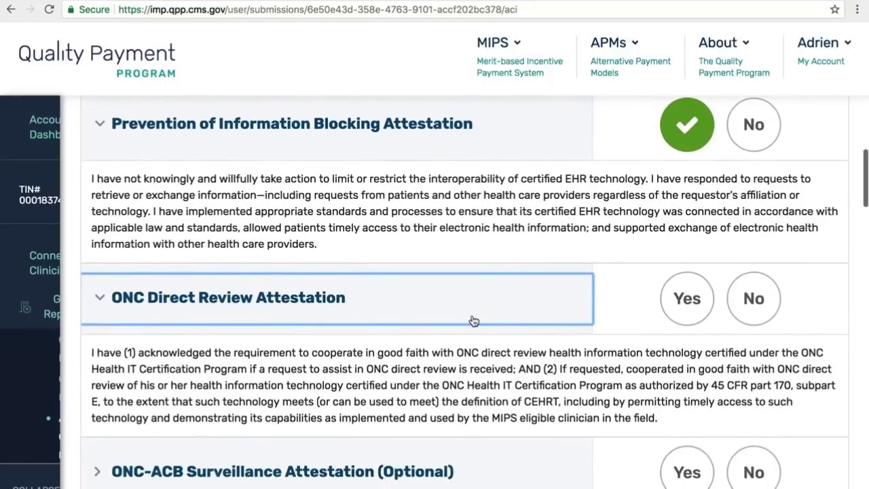
{"action": "left_click", "coordinate": [687, 303]}
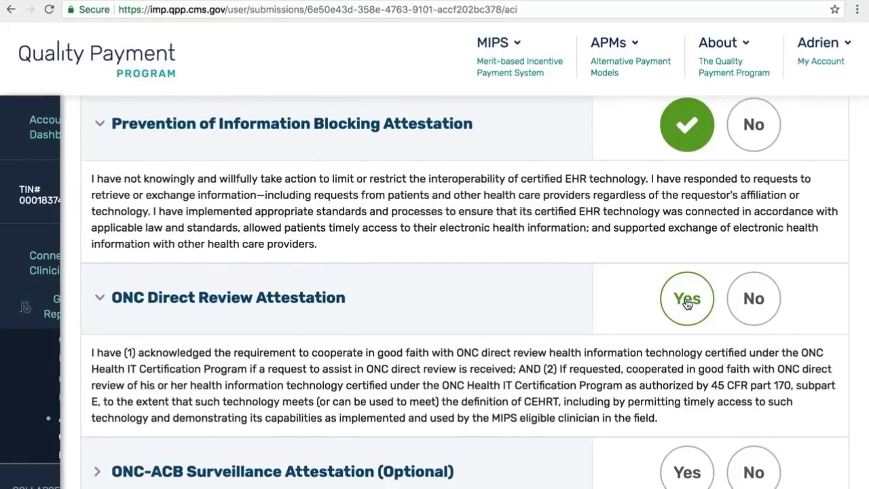
{"action": "left_click", "coordinate": [687, 302]}
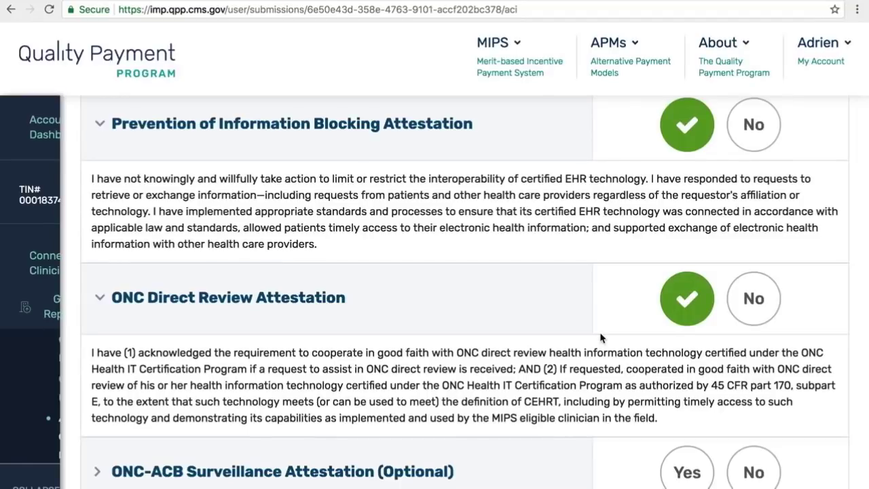
{"action": "scroll", "coordinate": [601, 338], "scroll_direction": "down", "scroll_amount": 3}
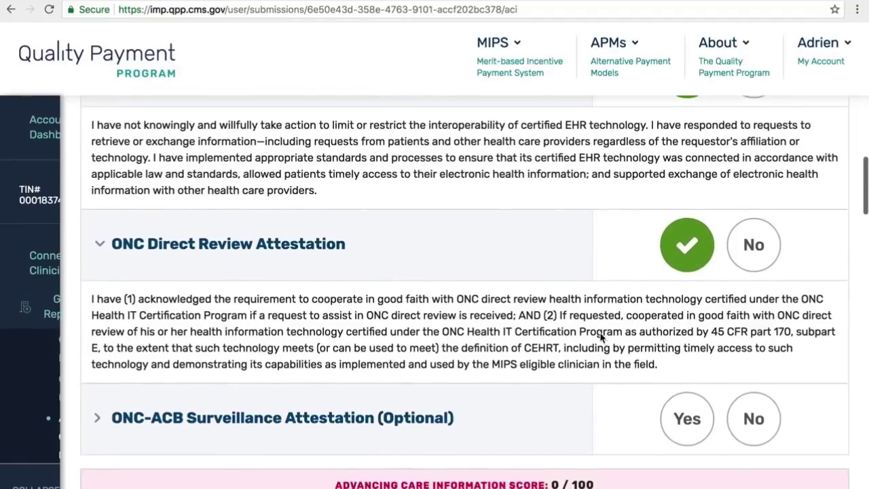
{"action": "scroll", "coordinate": [600, 337], "scroll_direction": "down", "scroll_amount": 3}
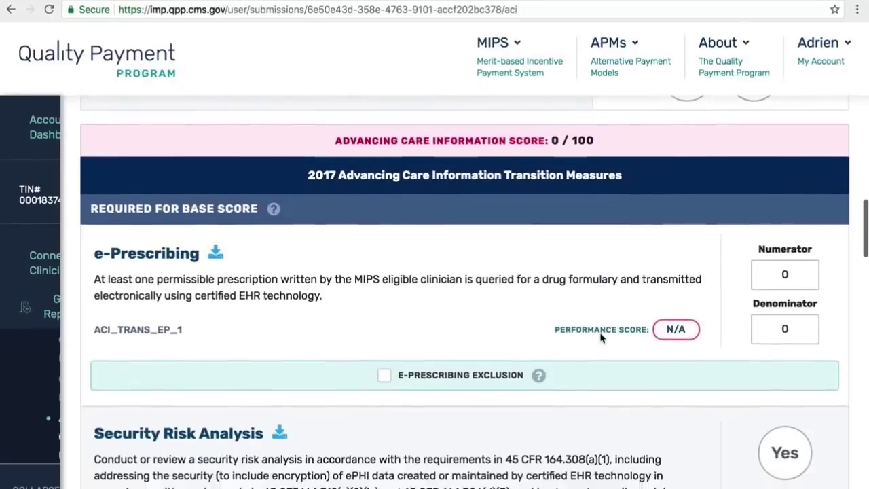
{"action": "scroll", "coordinate": [601, 337], "scroll_direction": "up", "scroll_amount": 2}
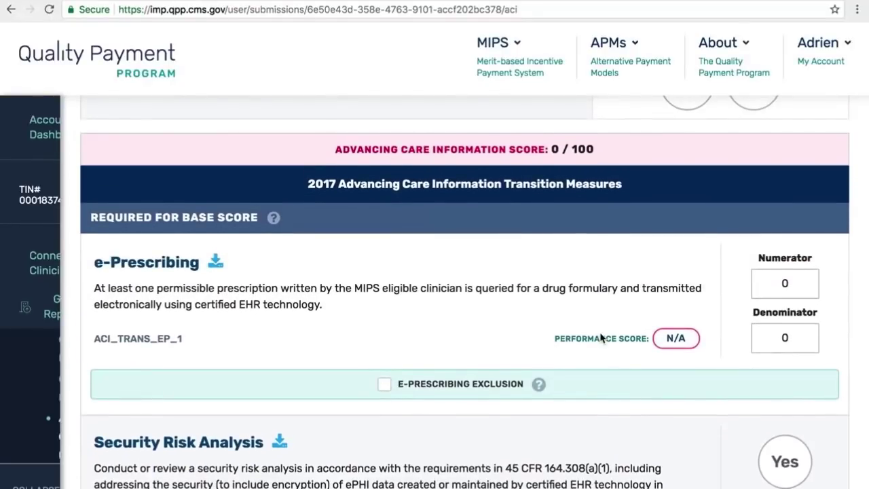
{"action": "scroll", "coordinate": [601, 337], "scroll_direction": "up", "scroll_amount": 5}
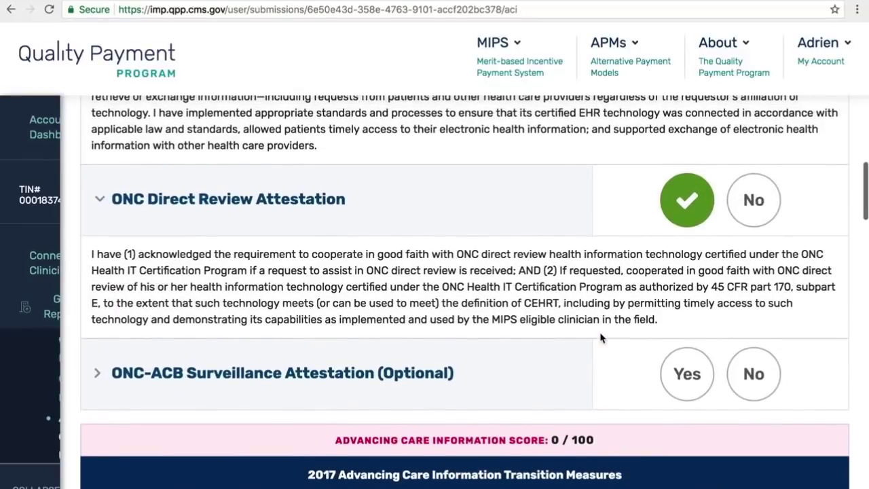
- Answer Yes to the optional ONC-ACB Surveillance attestation
{"action": "left_click", "coordinate": [97, 375]}
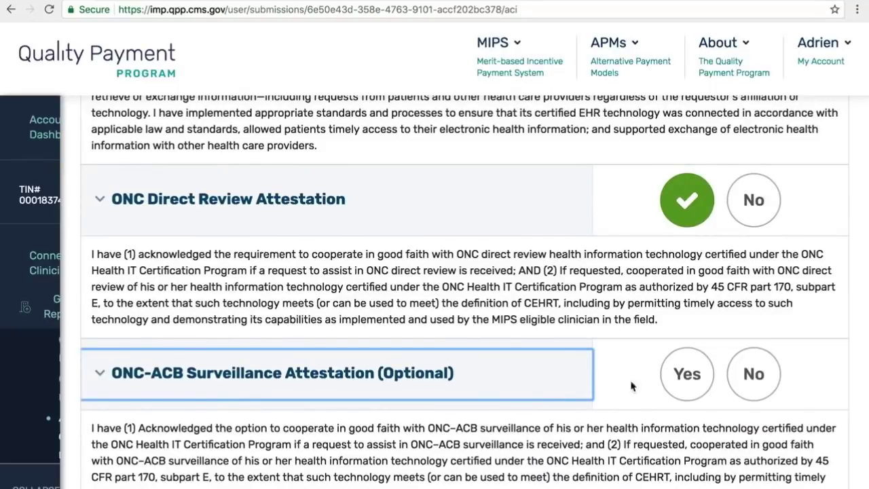
{"action": "left_click", "coordinate": [687, 384]}
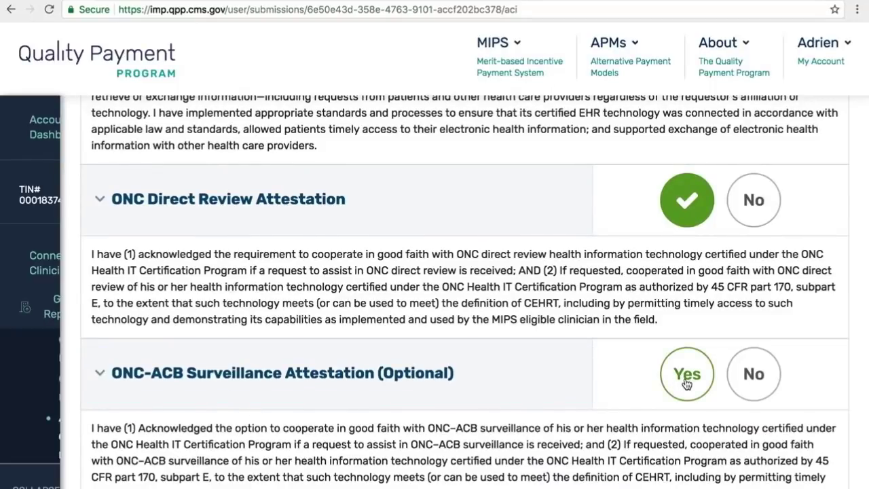
{"action": "left_click", "coordinate": [688, 384]}
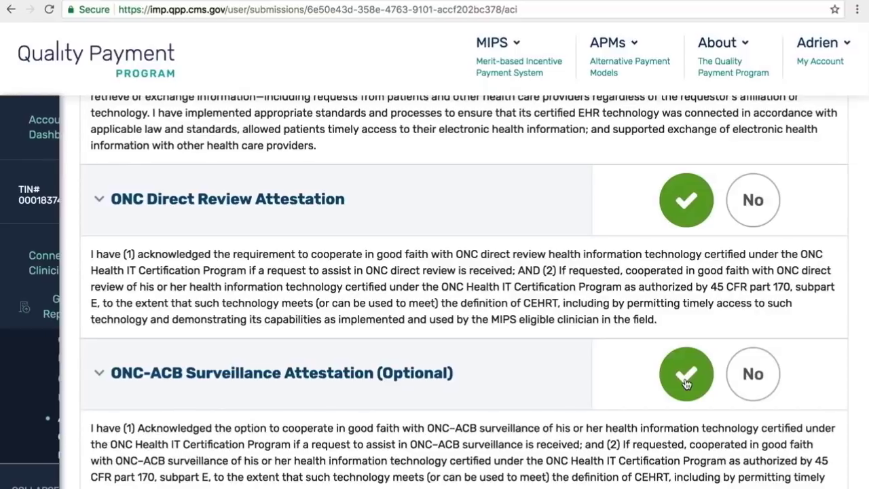
{"action": "scroll", "coordinate": [602, 423], "scroll_direction": "down", "scroll_amount": 2}
{"action": "scroll", "coordinate": [601, 419], "scroll_direction": "down", "scroll_amount": 4}
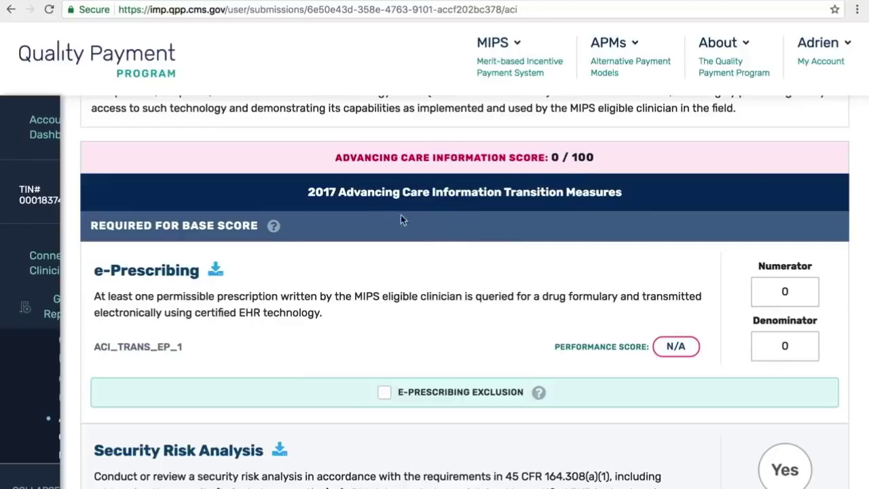
- Download the e-Prescribing Measure Specification PDF
{"action": "left_click", "coordinate": [216, 272]}
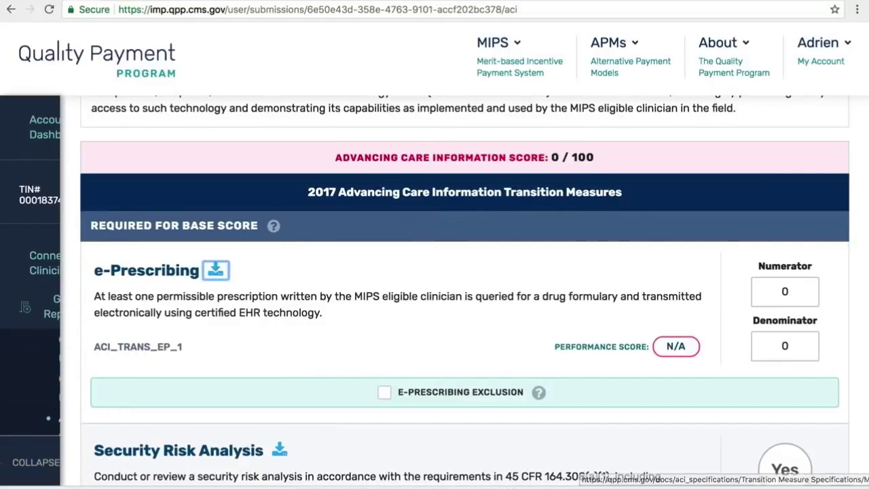
- Open the e-Prescribing specification PDF, scroll through it, and return to the QPP page
{"action": "left_click", "coordinate": [54, 488]}
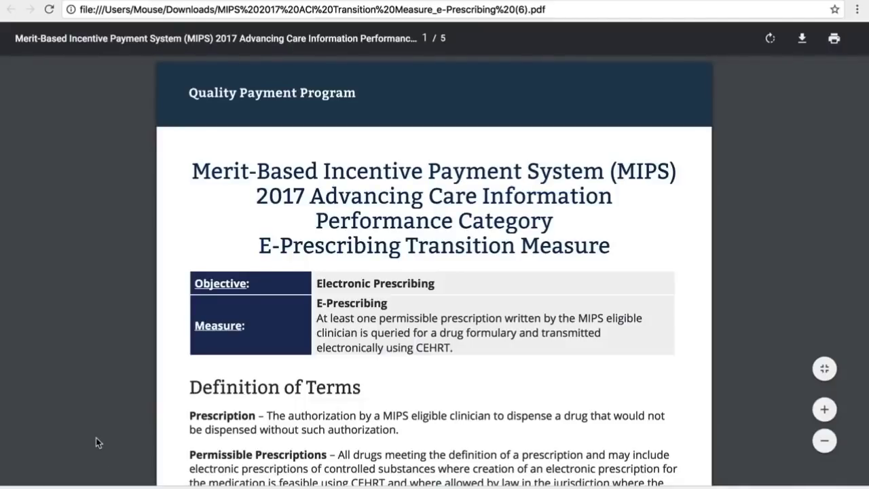
{"action": "scroll", "coordinate": [96, 441], "scroll_direction": "down", "scroll_amount": 6}
{"action": "scroll", "coordinate": [96, 441], "scroll_direction": "down", "scroll_amount": 5}
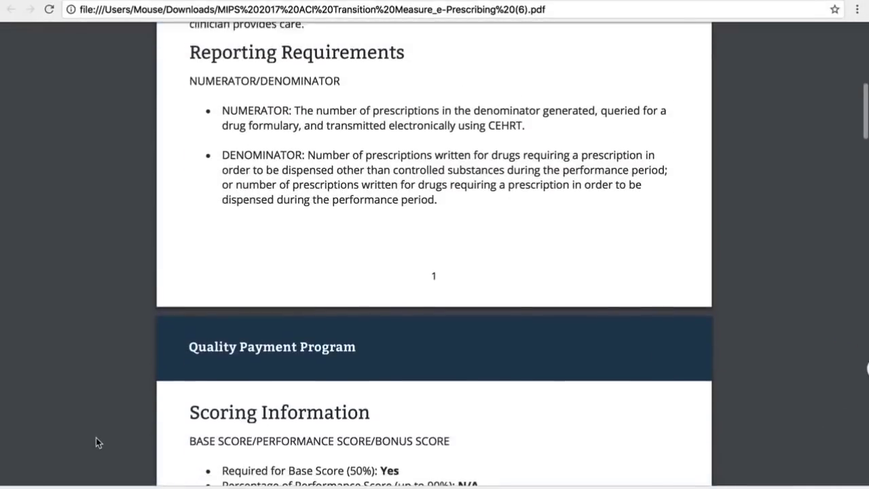
{"action": "scroll", "coordinate": [96, 442], "scroll_direction": "down", "scroll_amount": 1}
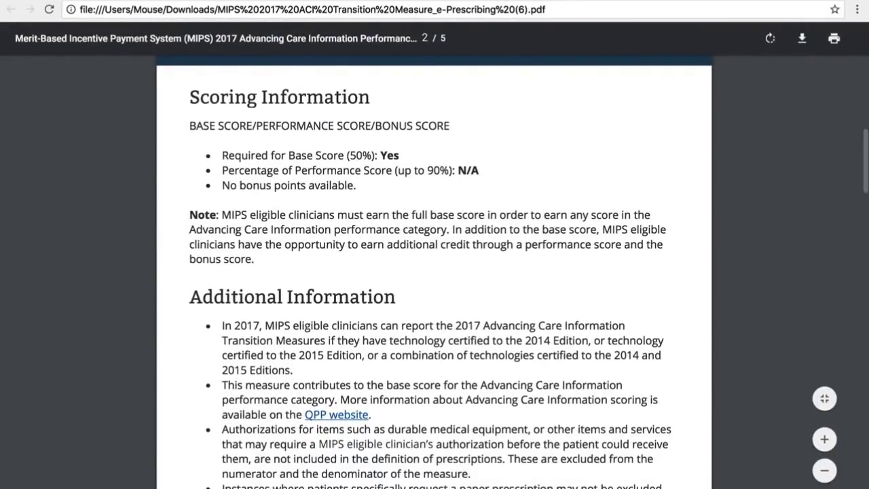
{"action": "left_click", "coordinate": [500, 0]}
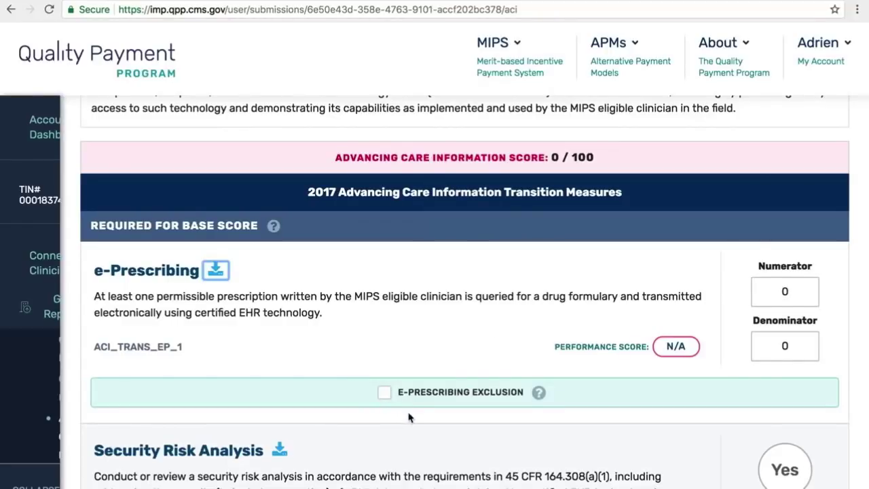
{"action": "left_click", "coordinate": [540, 395]}
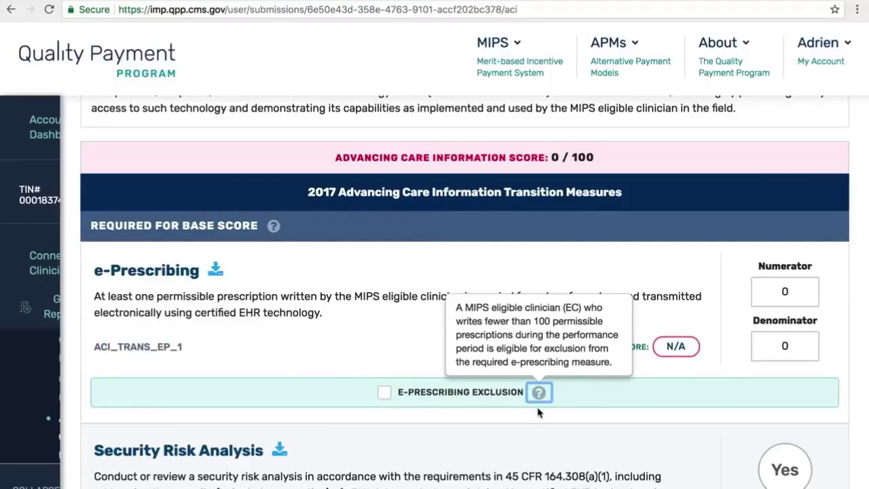
{"action": "left_click", "coordinate": [538, 418]}
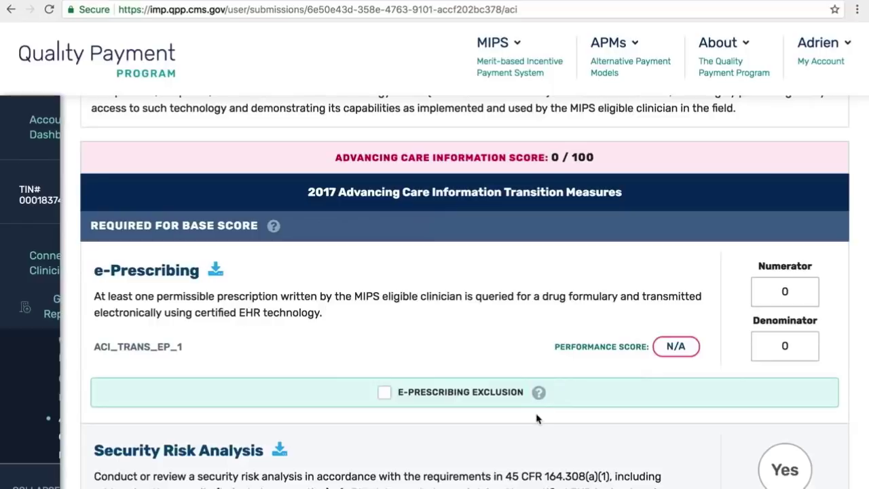
{"action": "left_click", "coordinate": [385, 394]}
{"action": "left_click", "coordinate": [384, 394]}
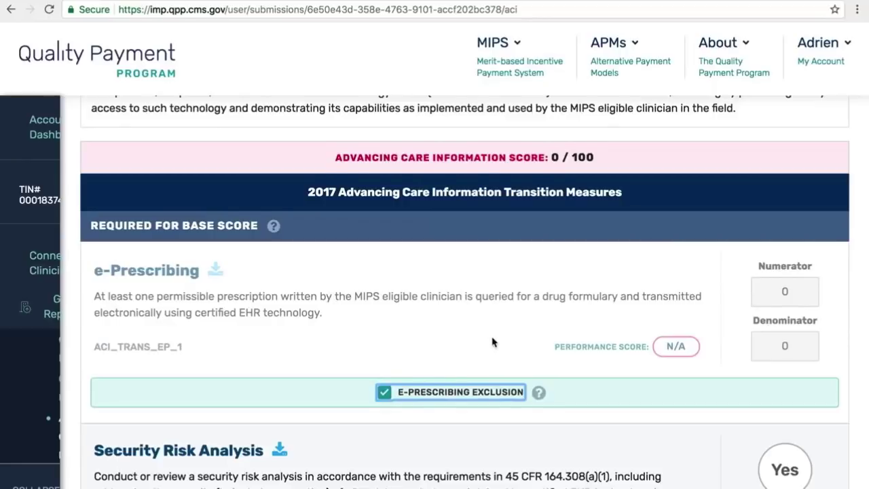
{"action": "scroll", "coordinate": [493, 341], "scroll_direction": "down", "scroll_amount": 1}
{"action": "scroll", "coordinate": [494, 342], "scroll_direction": "up", "scroll_amount": 1}
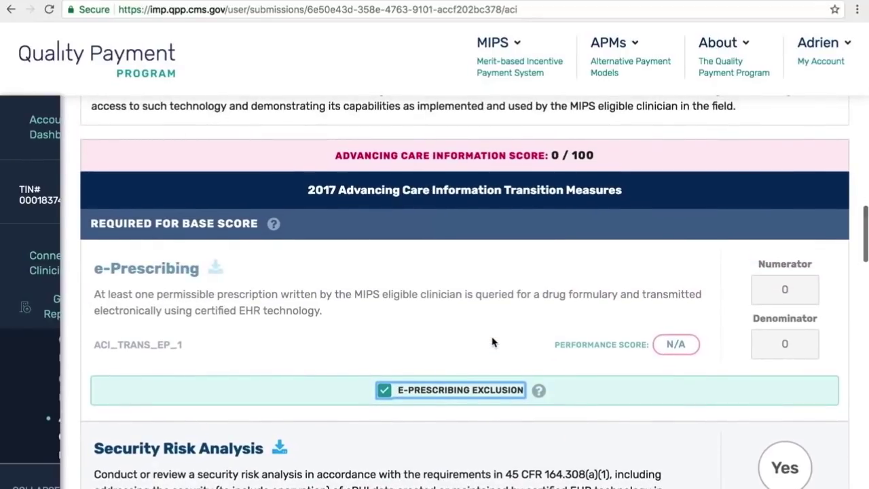
{"action": "scroll", "coordinate": [493, 341], "scroll_direction": "up", "scroll_amount": 1}
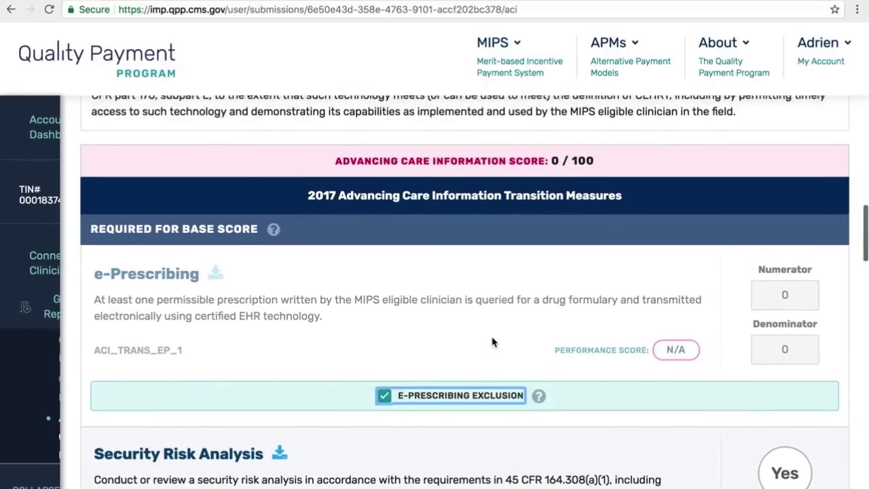
{"action": "scroll", "coordinate": [494, 341], "scroll_direction": "down", "scroll_amount": 2}
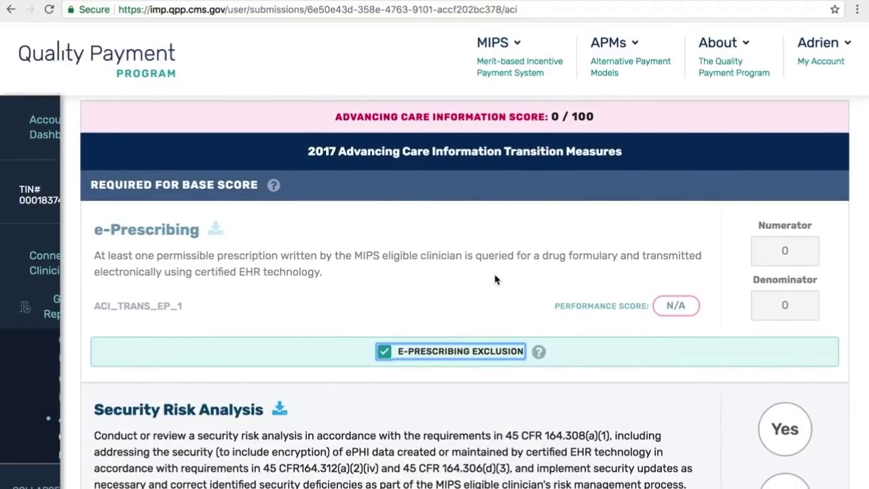
{"action": "left_click", "coordinate": [385, 353]}
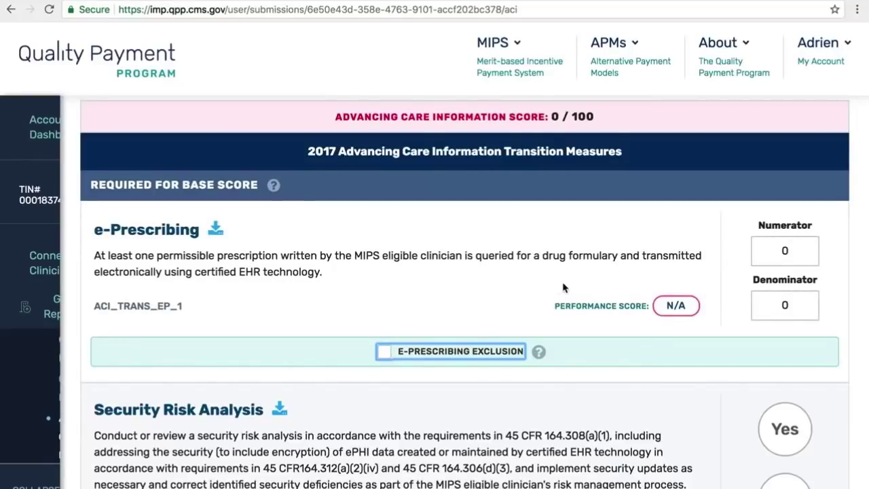
{"action": "left_click", "coordinate": [786, 251]}
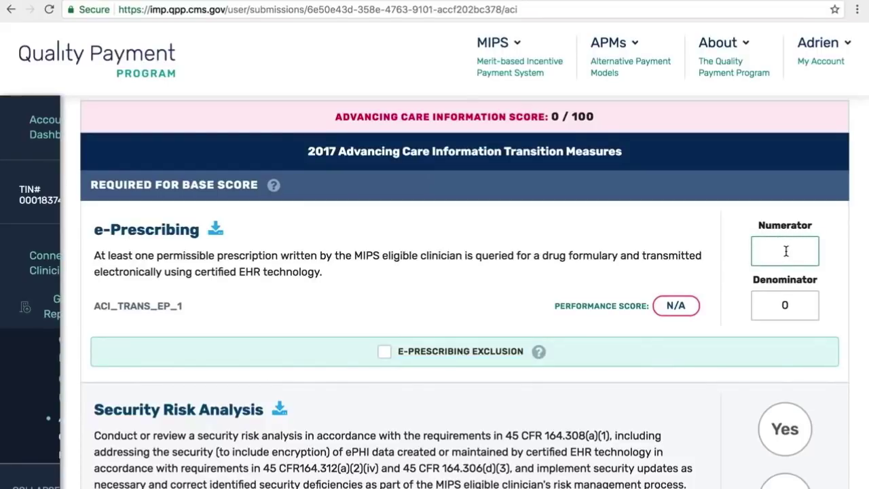
- Enter 1 as both the e-Prescribing numerator and denominator
{"action": "type", "text": "1"}
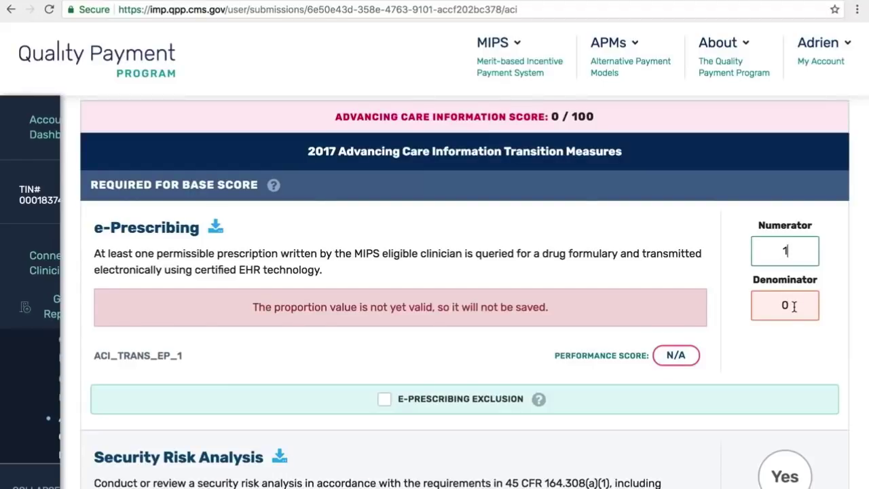
{"action": "left_click", "coordinate": [794, 306]}
{"action": "type", "text": "1"}
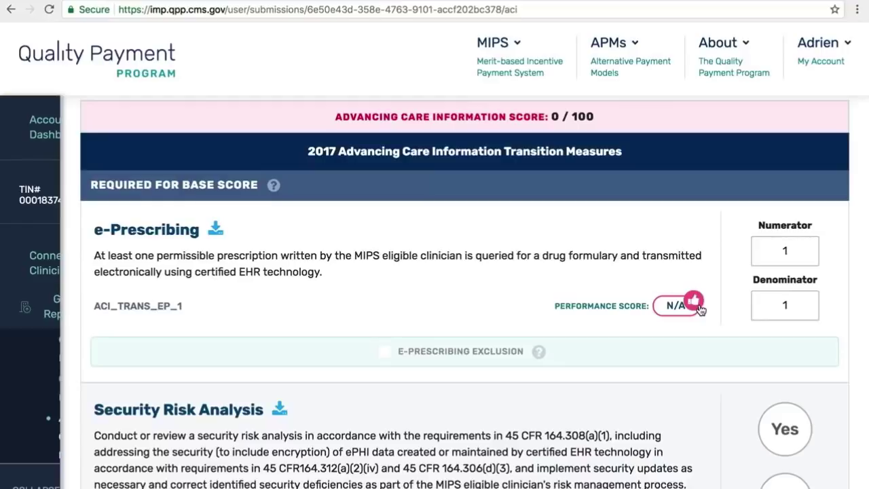
{"action": "scroll", "coordinate": [699, 309], "scroll_direction": "down", "scroll_amount": 3}
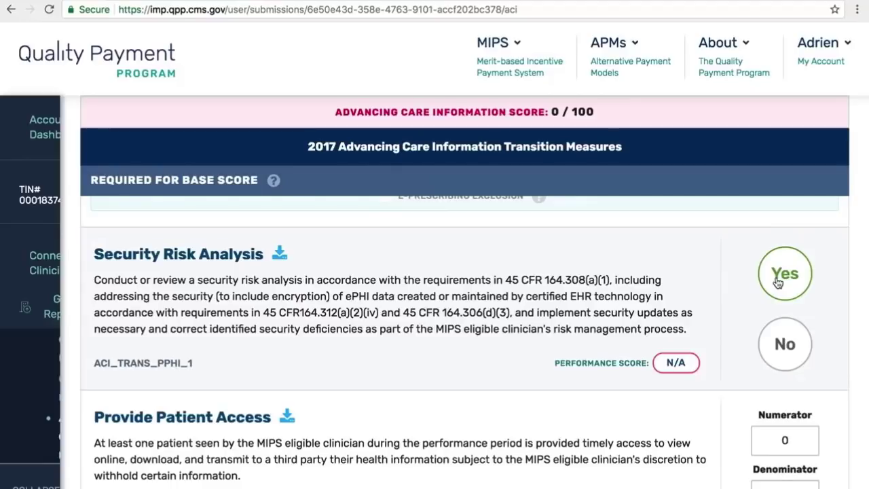
- Answer Yes to Security Risk Analysis
{"action": "left_click", "coordinate": [779, 283]}
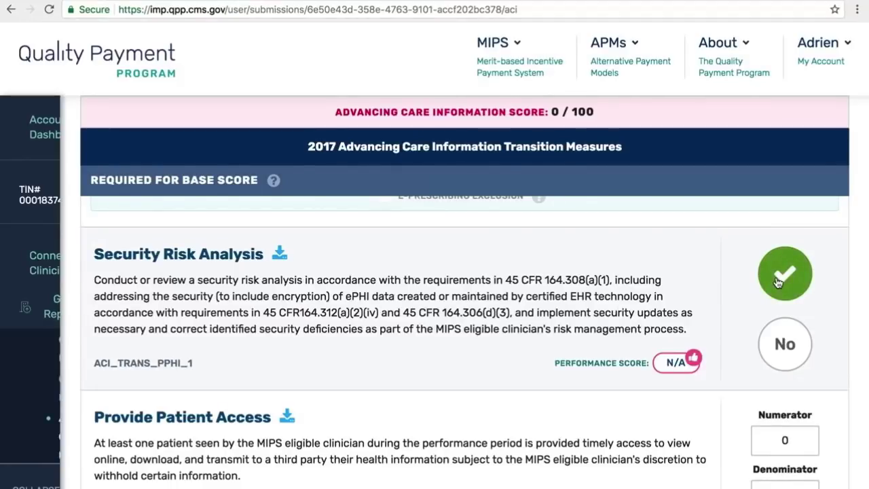
{"action": "scroll", "coordinate": [778, 282], "scroll_direction": "down", "scroll_amount": 3}
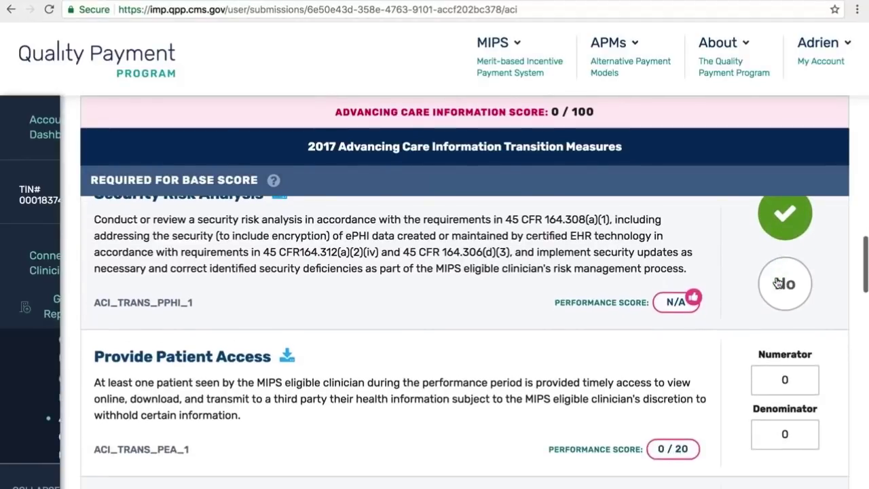
{"action": "scroll", "coordinate": [778, 283], "scroll_direction": "down", "scroll_amount": 3}
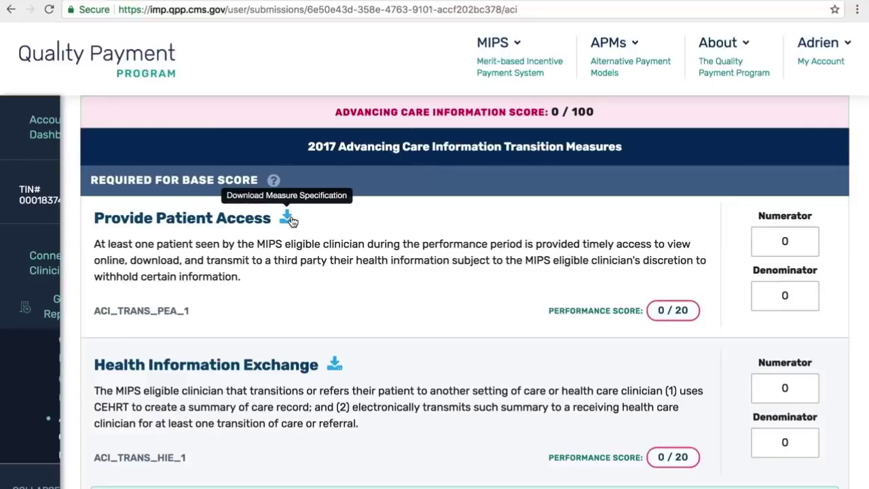
- Enter numerator 1 and denominator 10 for Provide Patient Access
{"action": "left_click", "coordinate": [778, 241]}
{"action": "type", "text": "1"}
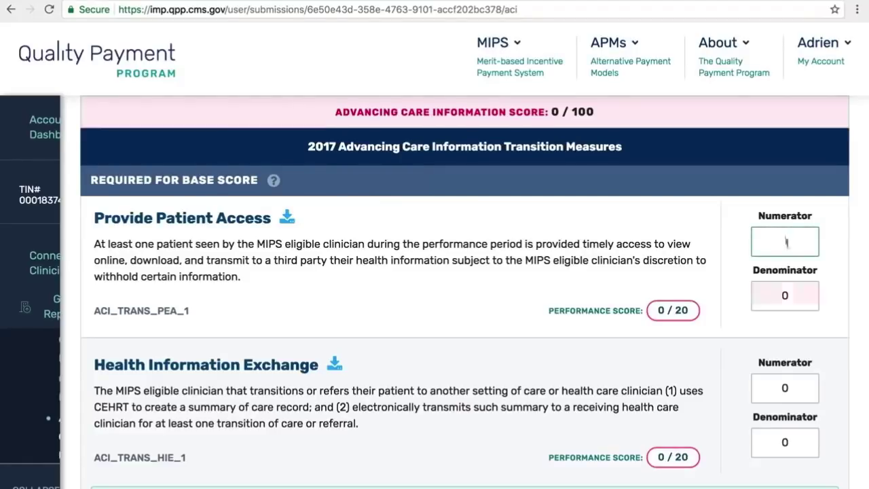
{"action": "left_click", "coordinate": [782, 300]}
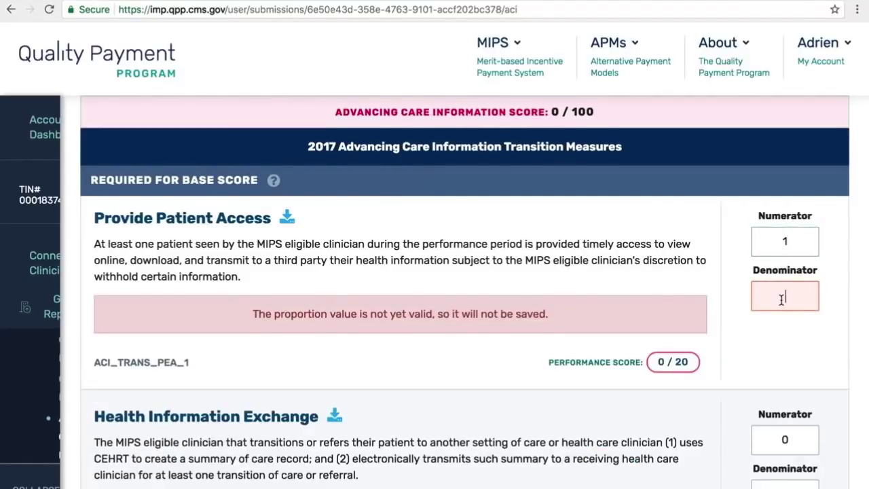
{"action": "type", "text": "10"}
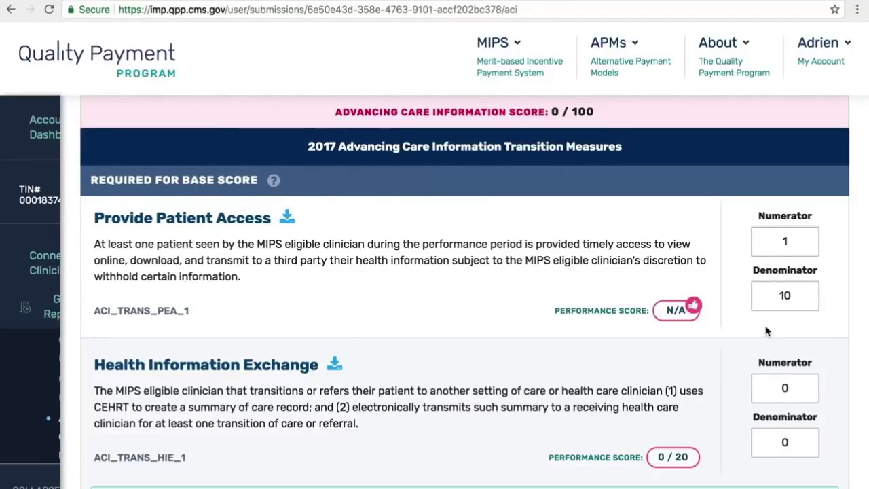
{"action": "scroll", "coordinate": [763, 332], "scroll_direction": "down", "scroll_amount": 1}
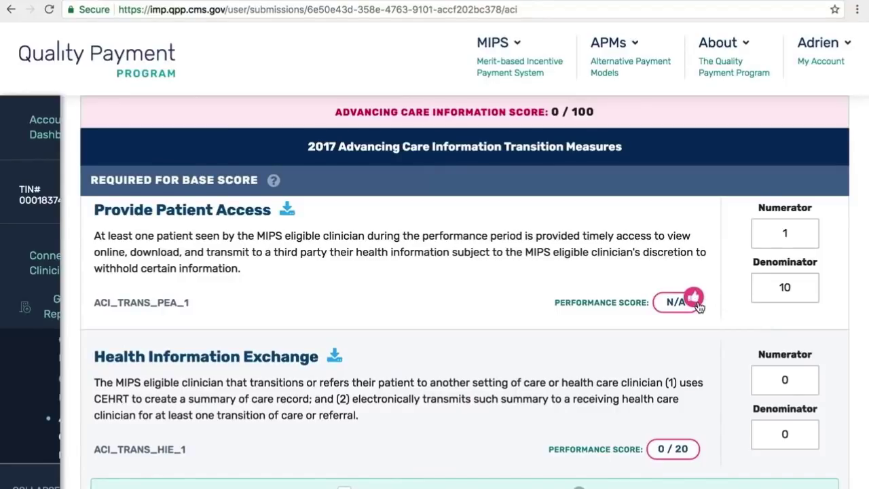
{"action": "scroll", "coordinate": [724, 351], "scroll_direction": "down", "scroll_amount": 2}
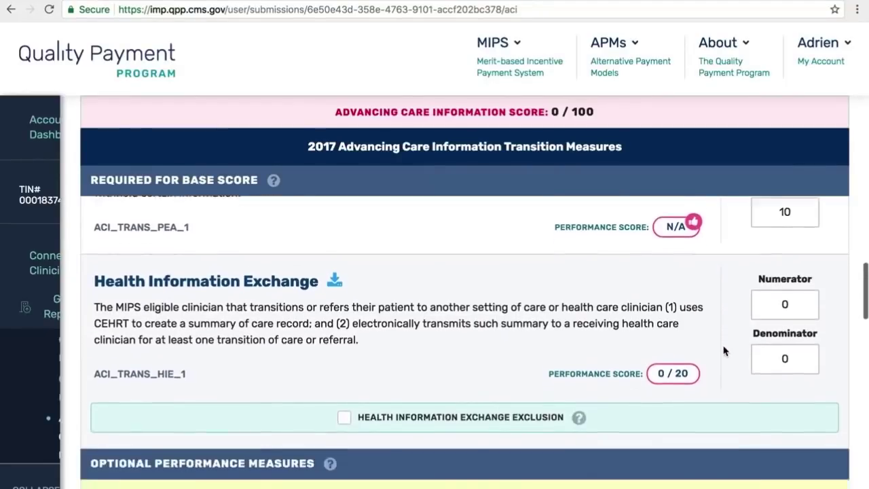
- Enter numerator 1 and denominator 10 for Health Information Exchange
{"action": "scroll", "coordinate": [724, 352], "scroll_direction": "down", "scroll_amount": 1}
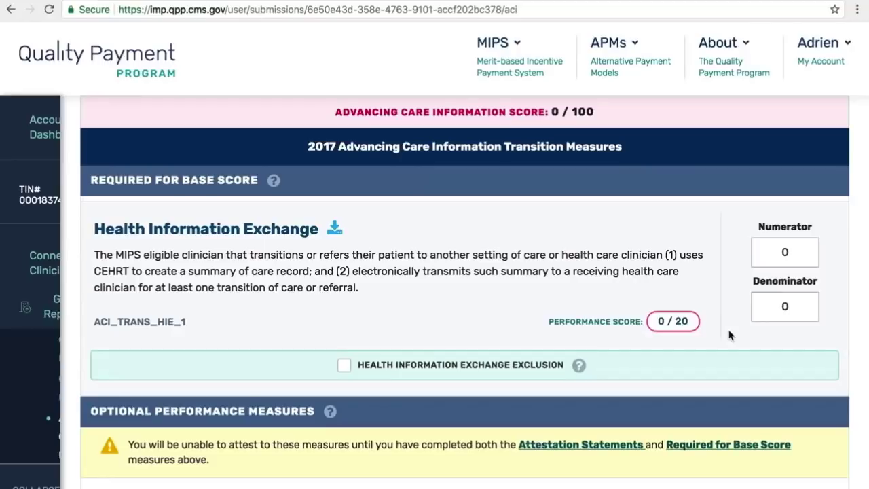
{"action": "scroll", "coordinate": [730, 335], "scroll_direction": "up", "scroll_amount": 1}
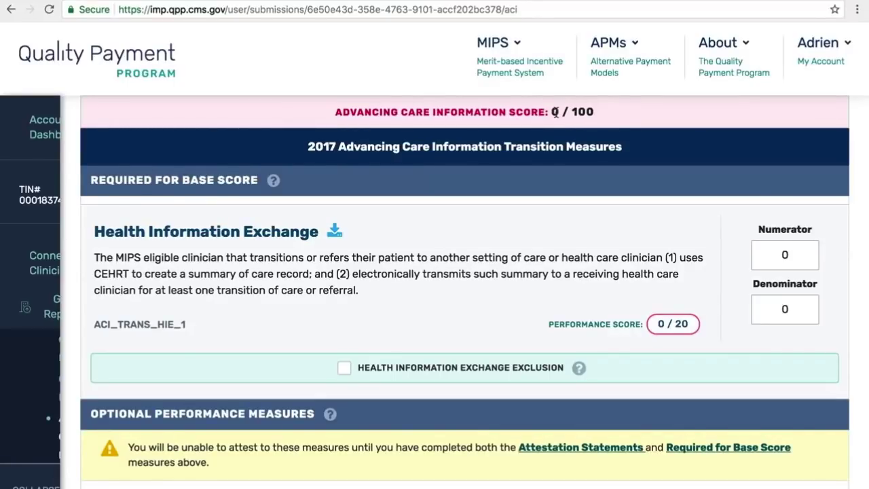
{"action": "left_click", "coordinate": [778, 253]}
{"action": "type", "text": "1"}
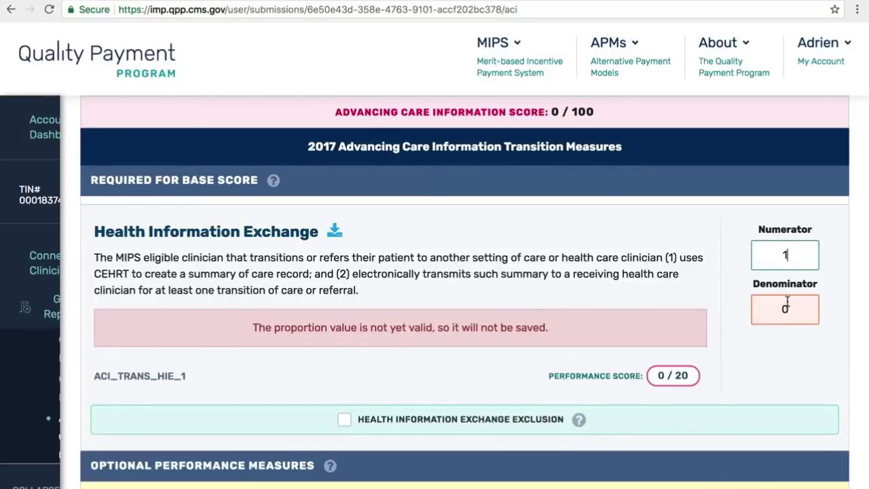
{"action": "left_click", "coordinate": [783, 307]}
{"action": "type", "text": "10"}
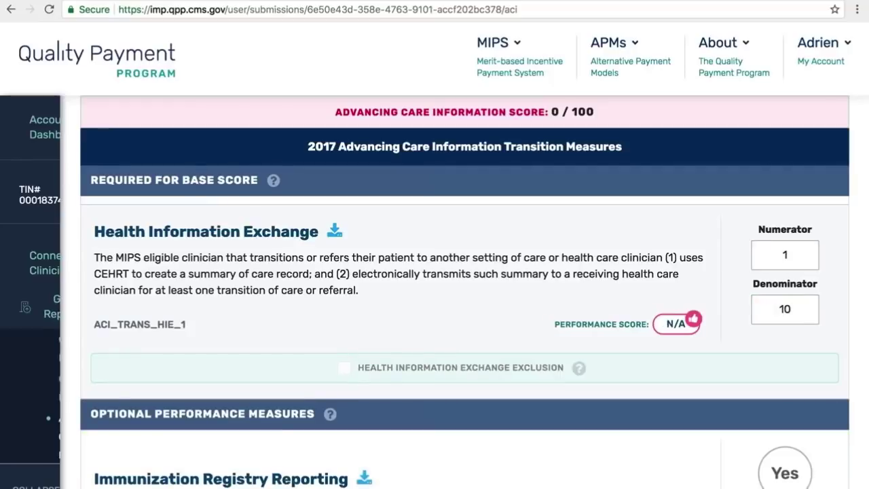
{"action": "double_click", "coordinate": [792, 317]}
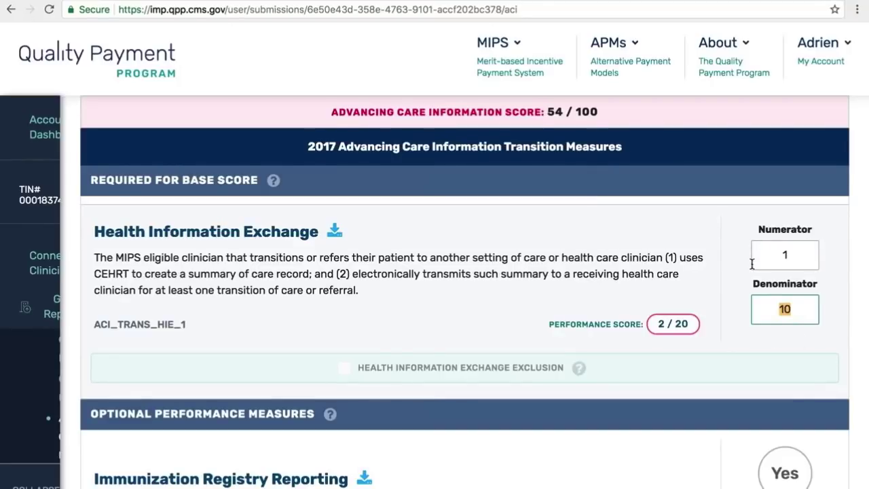
{"action": "scroll", "coordinate": [752, 265], "scroll_direction": "up", "scroll_amount": 3}
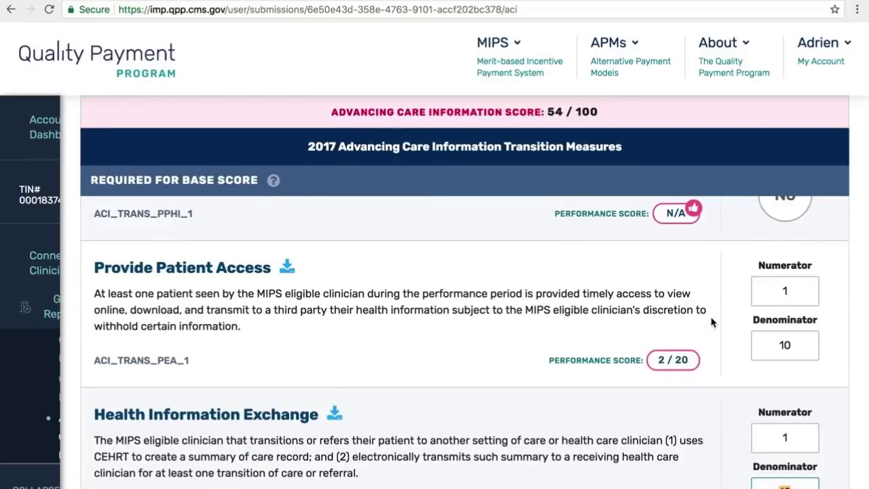
{"action": "scroll", "coordinate": [713, 322], "scroll_direction": "down", "scroll_amount": 1}
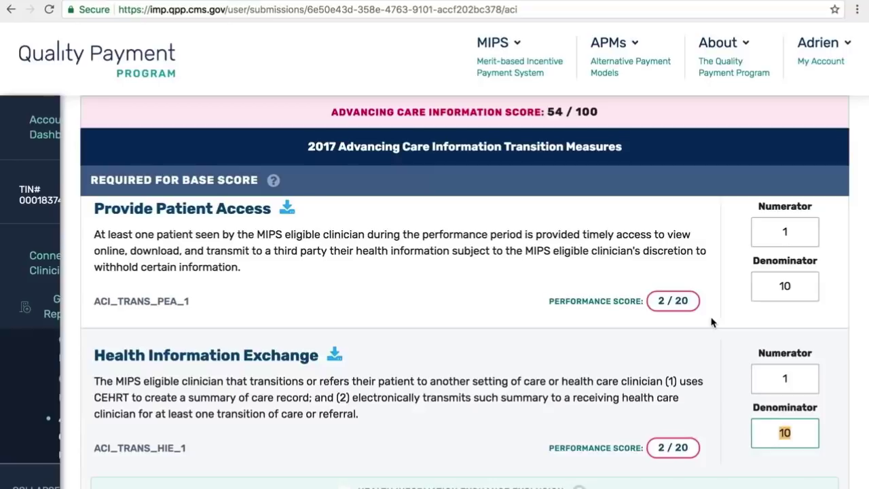
{"action": "scroll", "coordinate": [713, 322], "scroll_direction": "down", "scroll_amount": 3}
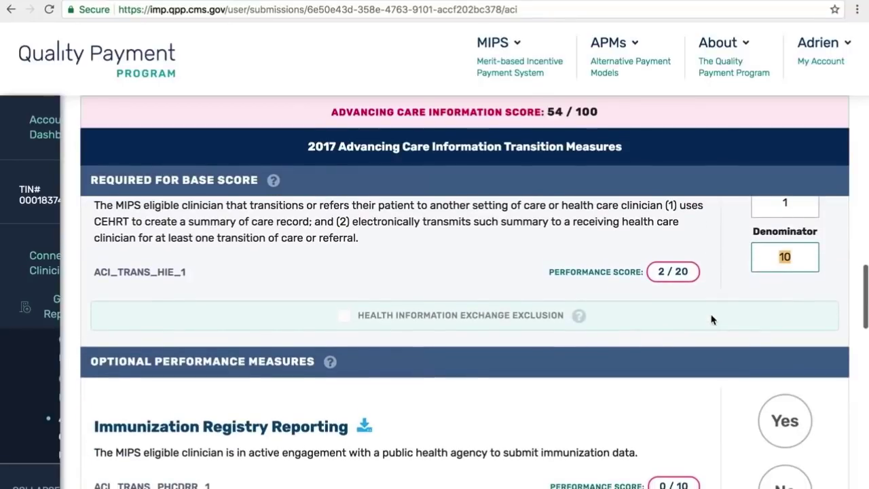
{"action": "scroll", "coordinate": [714, 258], "scroll_direction": "down", "scroll_amount": 2}
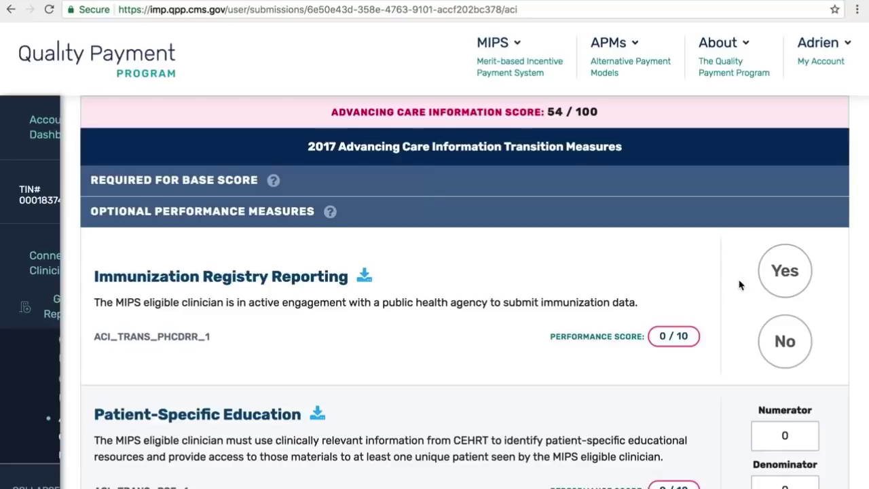
- Answer Yes for Immunization Registry Reporting
{"action": "left_click", "coordinate": [782, 278]}
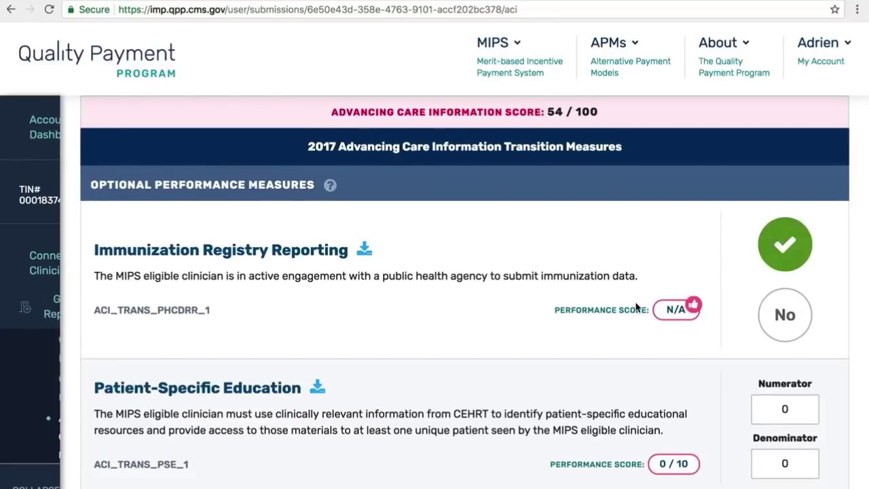
{"action": "scroll", "coordinate": [636, 307], "scroll_direction": "down", "scroll_amount": 2}
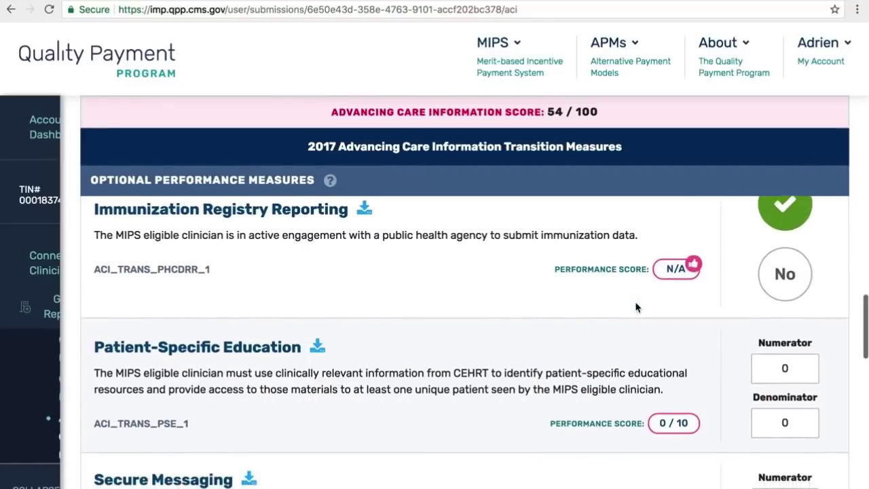
{"action": "scroll", "coordinate": [637, 308], "scroll_direction": "down", "scroll_amount": 2}
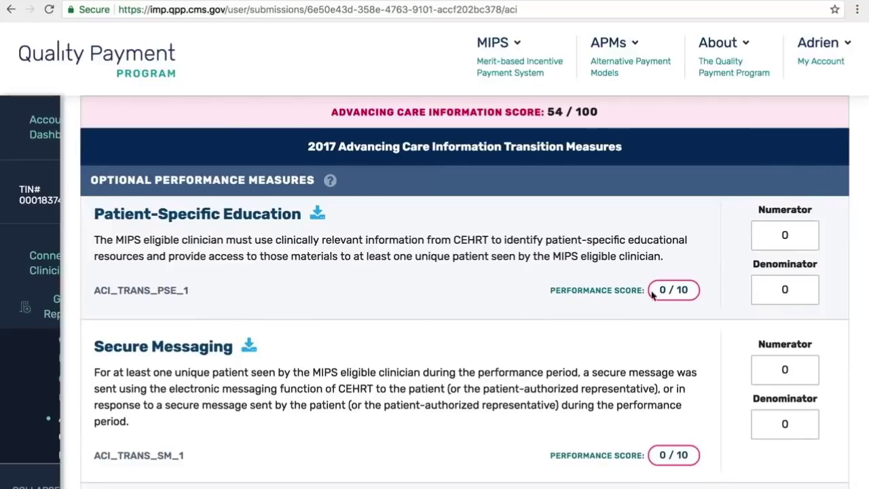
- Enter 1 of 10 for both Patient-Specific Education and Secure Messaging
{"action": "left_click", "coordinate": [773, 236]}
{"action": "type", "text": "1"}
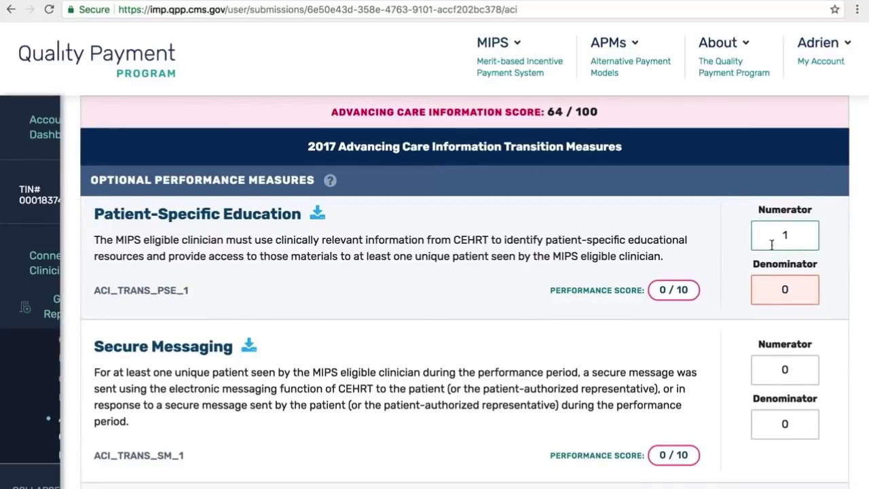
{"action": "left_click", "coordinate": [779, 292]}
{"action": "type", "text": "10"}
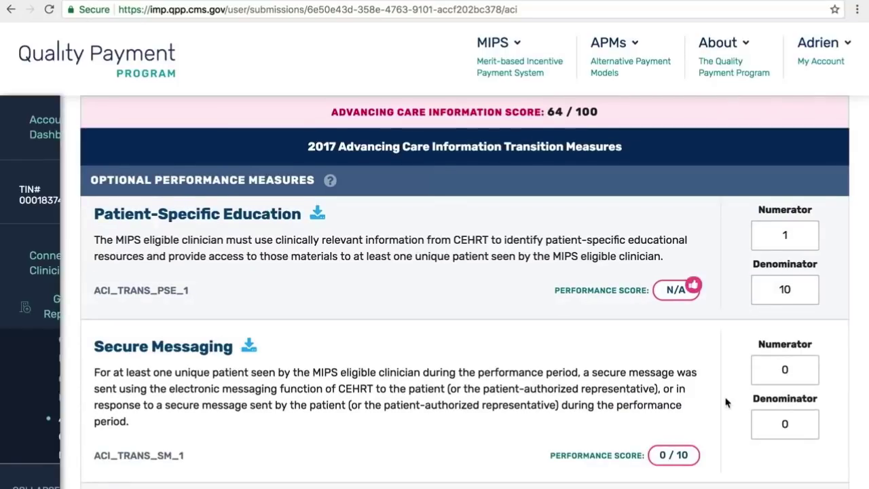
{"action": "left_click", "coordinate": [768, 363]}
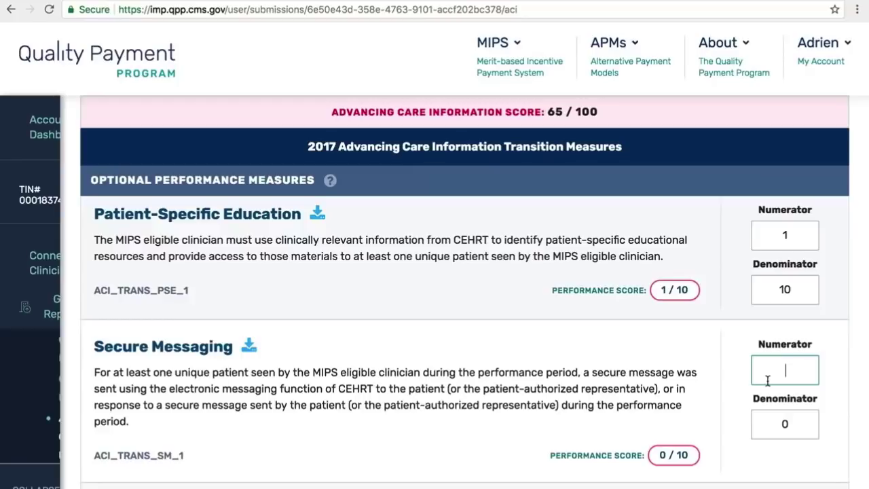
{"action": "type", "text": "1"}
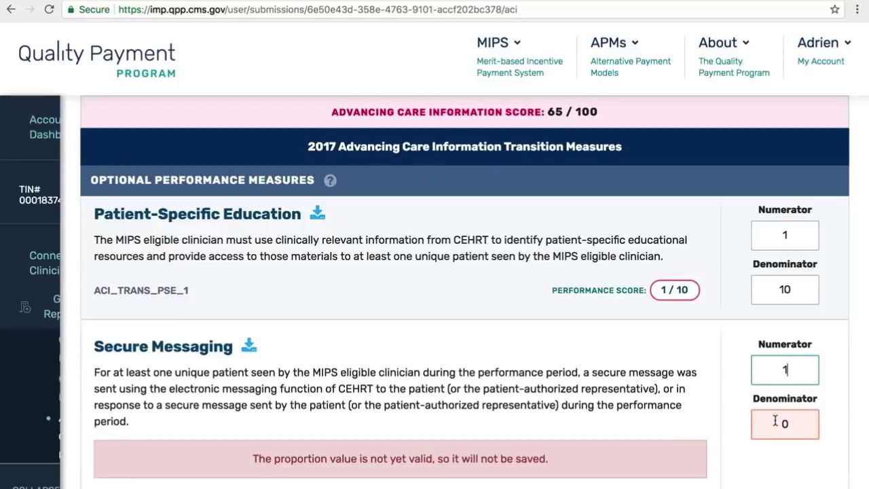
{"action": "left_click", "coordinate": [775, 421]}
{"action": "type", "text": "10"}
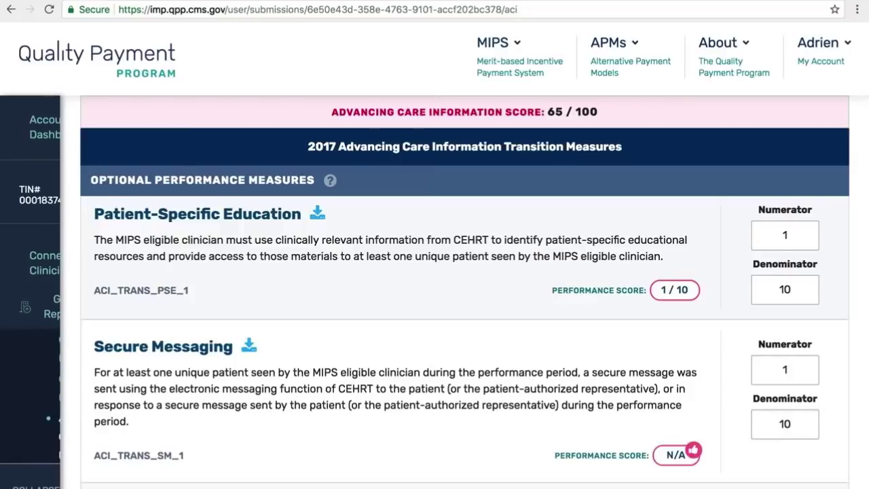
{"action": "scroll", "coordinate": [768, 374], "scroll_direction": "down", "scroll_amount": 2}
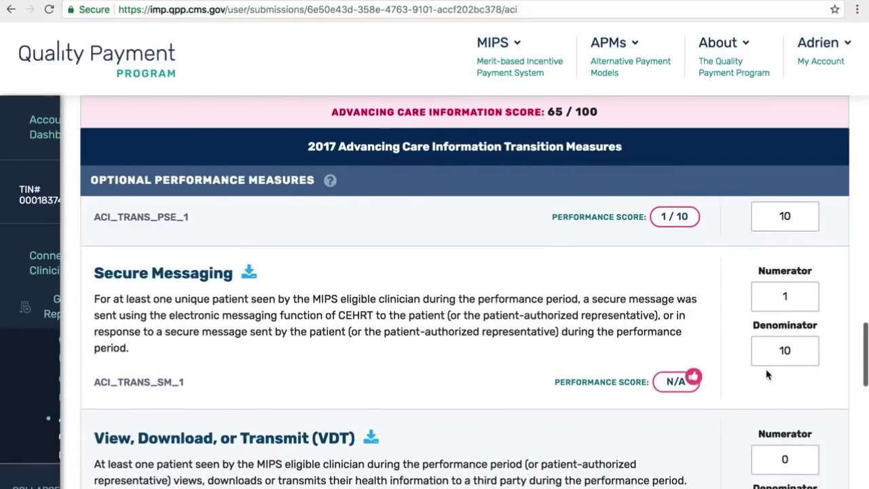
- Replace the zeros with 1 of 10 for View, Download, or Transmit
{"action": "left_click", "coordinate": [782, 380]}
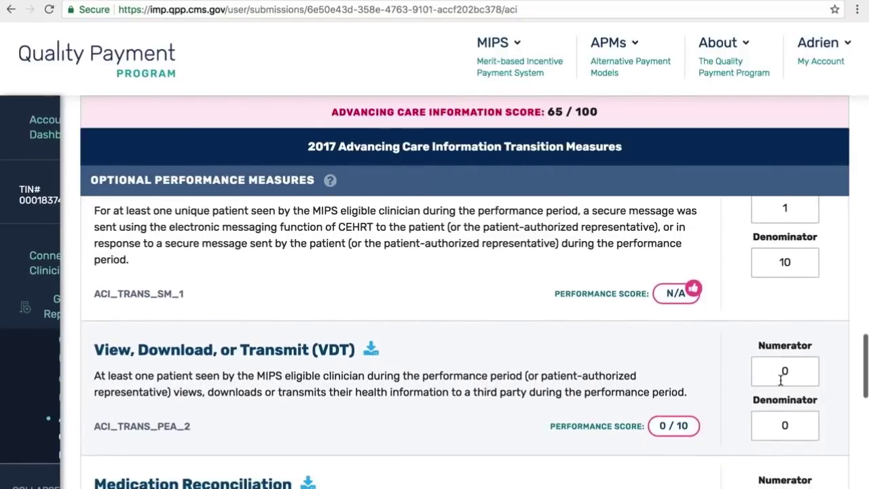
{"action": "key", "text": "BackSpace"}
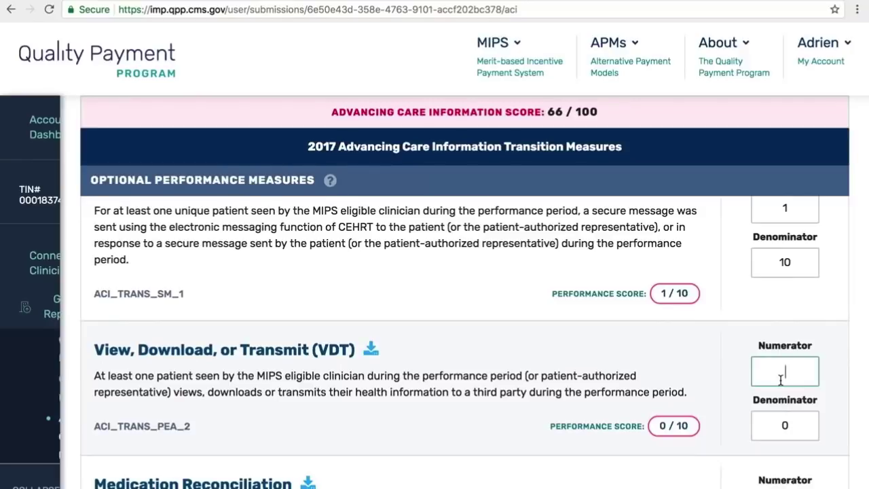
{"action": "type", "text": "1"}
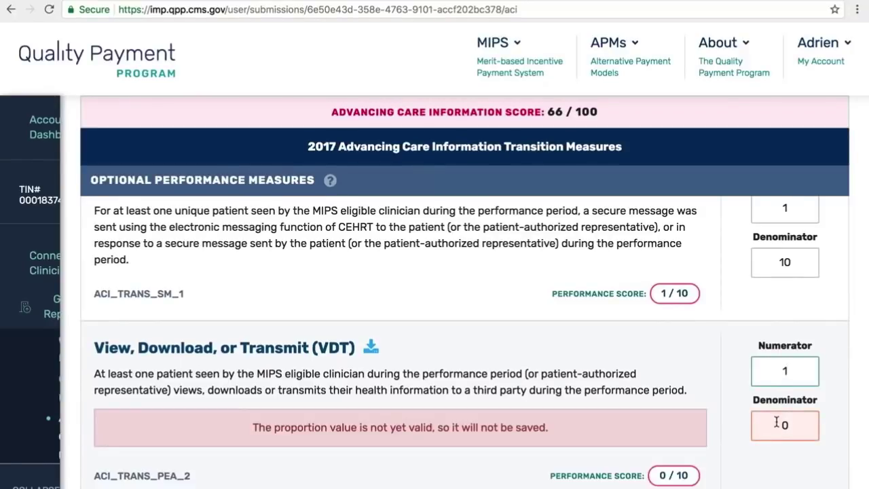
{"action": "left_click", "coordinate": [776, 425]}
{"action": "key", "text": "BackSpace"}
{"action": "type", "text": "10"}
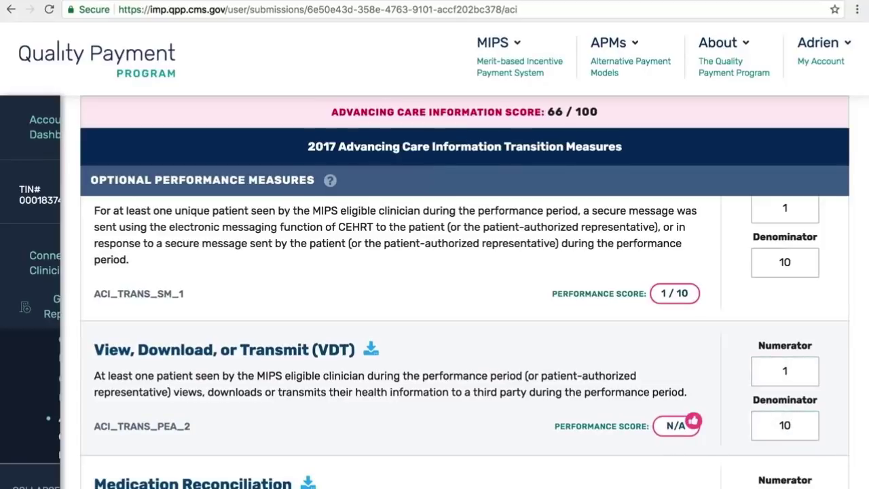
{"action": "scroll", "coordinate": [777, 426], "scroll_direction": "down", "scroll_amount": 3}
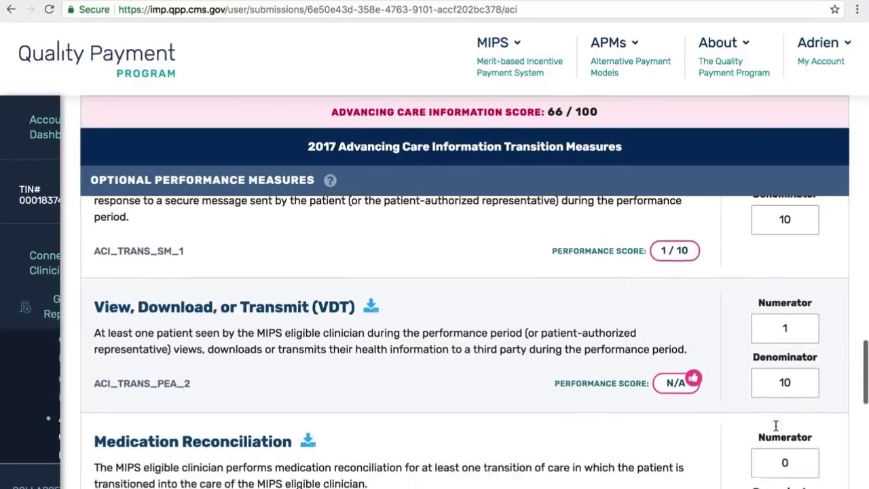
{"action": "scroll", "coordinate": [777, 429], "scroll_direction": "down", "scroll_amount": 1}
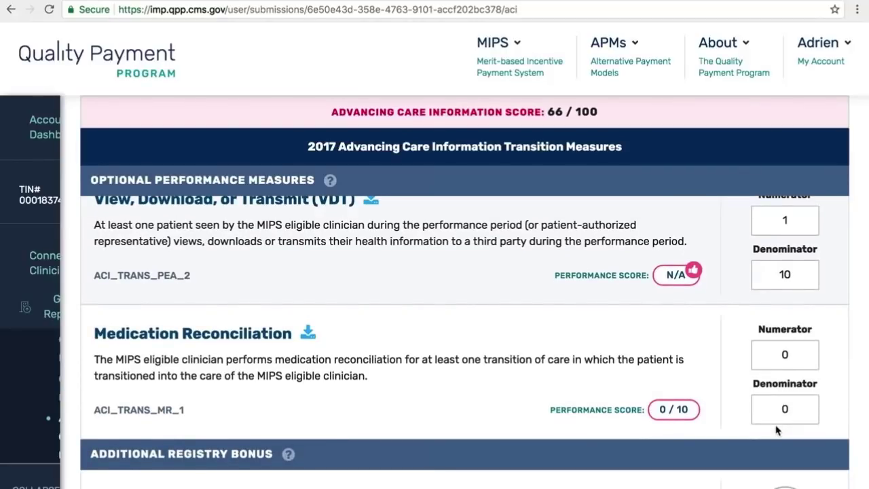
- Enter numerator 1 and denominator 10 for Medication Reconciliation
{"action": "left_click", "coordinate": [780, 348]}
{"action": "type", "text": "1"}
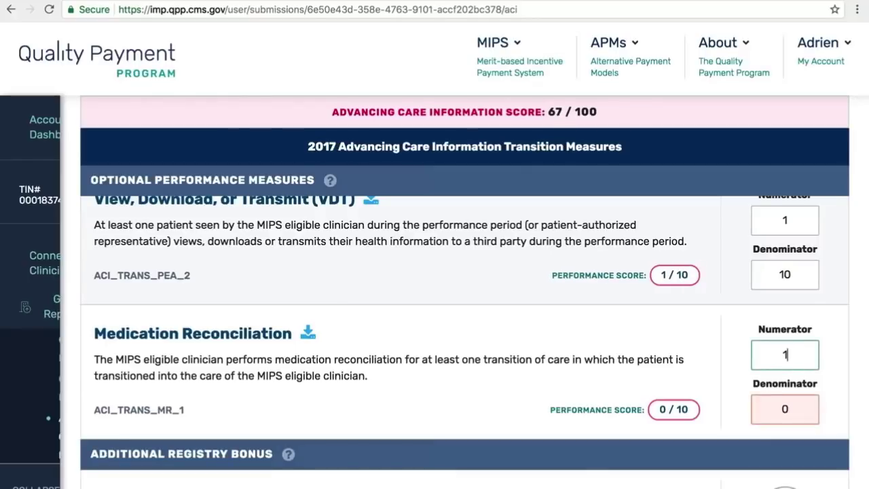
{"action": "left_click", "coordinate": [782, 410]}
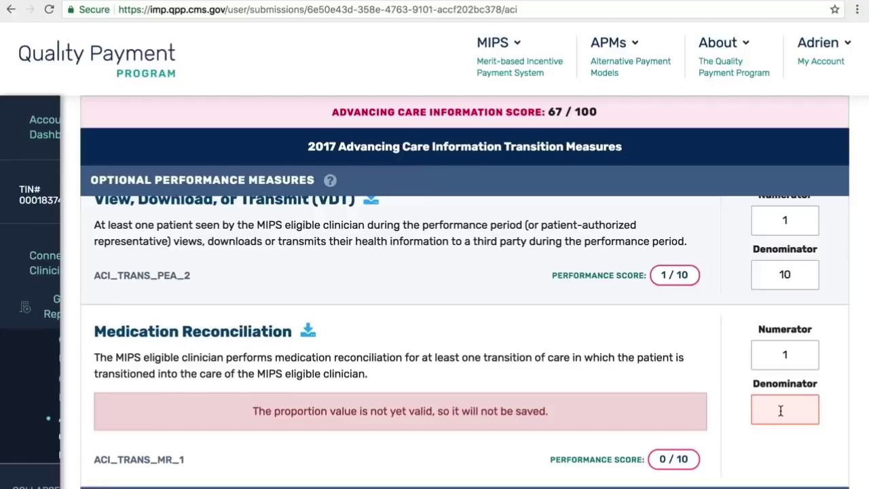
{"action": "type", "text": "10"}
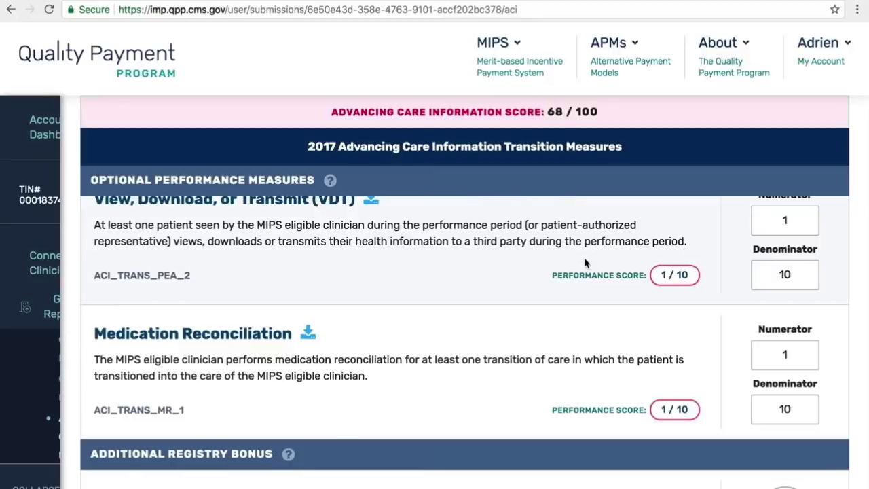
- Answer Yes for Syndromic Surveillance Reporting and Specialized Registry Reporting bonuses
{"action": "scroll", "coordinate": [585, 263], "scroll_direction": "down", "scroll_amount": 1}
{"action": "scroll", "coordinate": [585, 262], "scroll_direction": "down", "scroll_amount": 3}
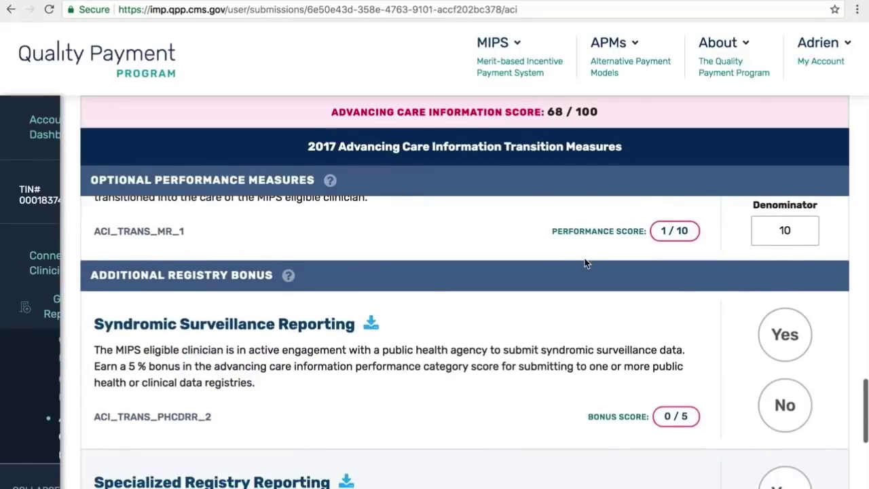
{"action": "scroll", "coordinate": [585, 263], "scroll_direction": "down", "scroll_amount": 1}
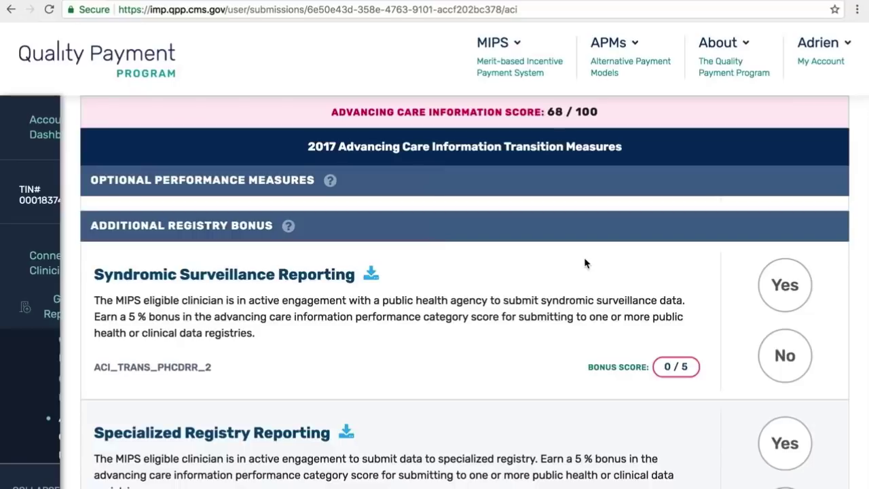
{"action": "left_click", "coordinate": [777, 284]}
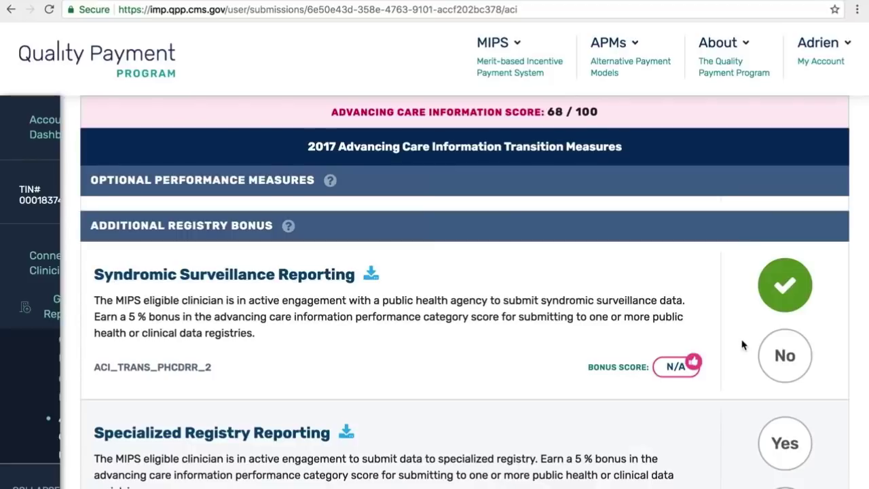
{"action": "scroll", "coordinate": [743, 345], "scroll_direction": "down", "scroll_amount": 3}
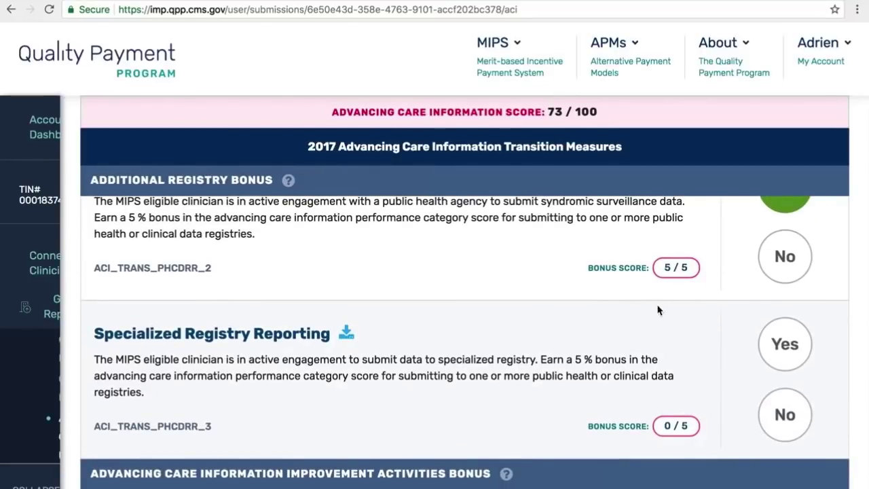
{"action": "left_click", "coordinate": [788, 348]}
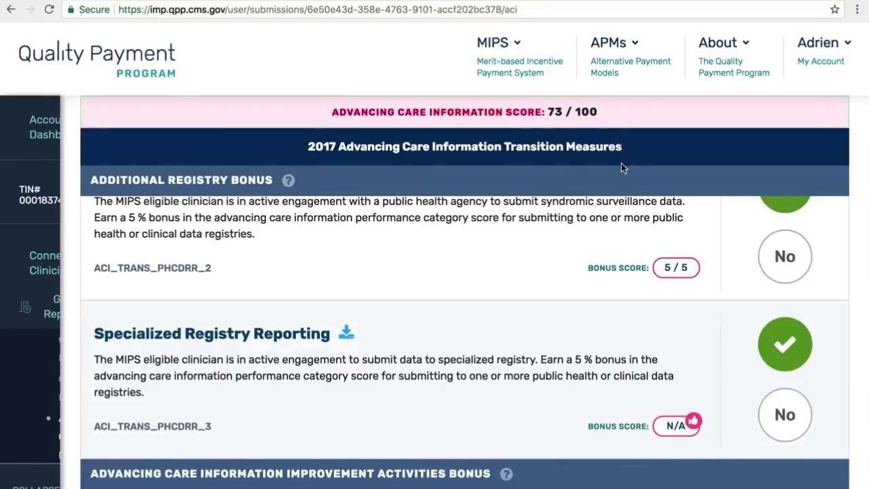
{"action": "scroll", "coordinate": [623, 168], "scroll_direction": "down", "scroll_amount": 3}
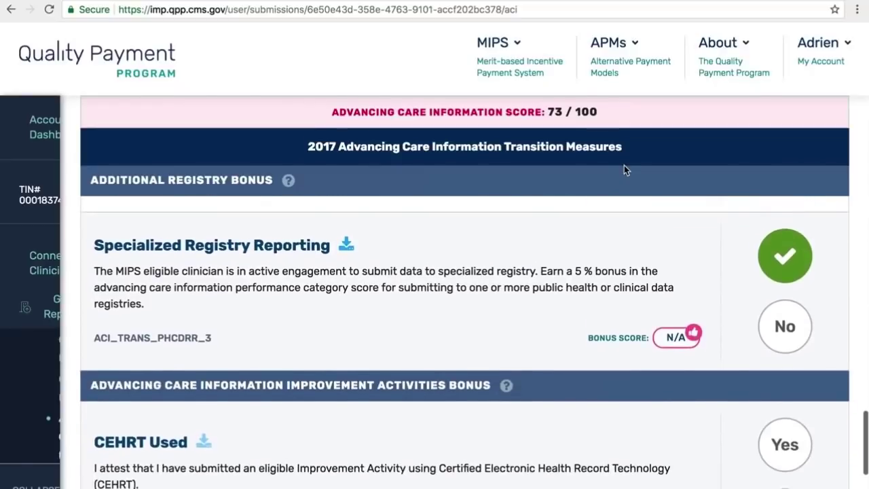
{"action": "scroll", "coordinate": [624, 170], "scroll_direction": "down", "scroll_amount": 3}
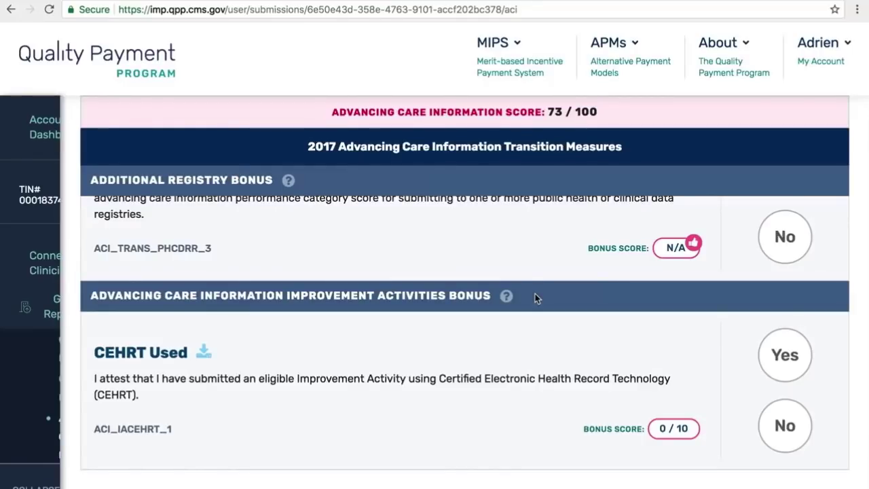
{"action": "scroll", "coordinate": [536, 298], "scroll_direction": "up", "scroll_amount": 2}
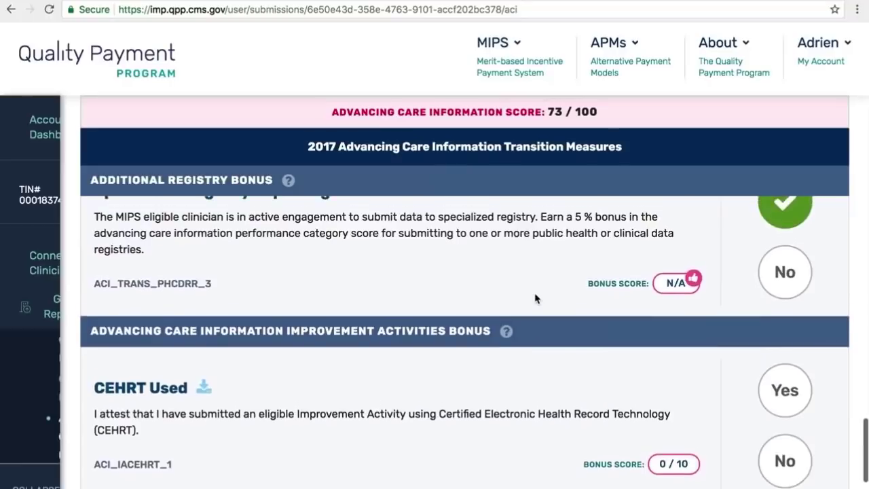
{"action": "scroll", "coordinate": [536, 297], "scroll_direction": "up", "scroll_amount": 3}
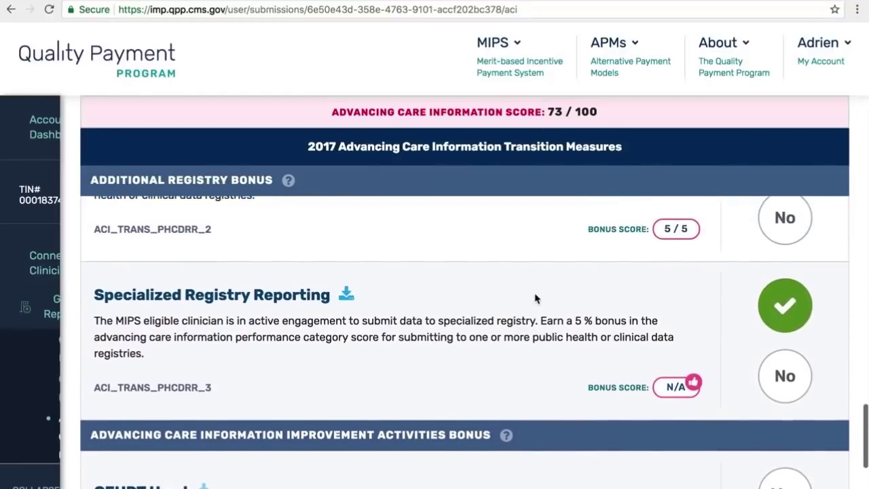
{"action": "scroll", "coordinate": [535, 297], "scroll_direction": "up", "scroll_amount": 1}
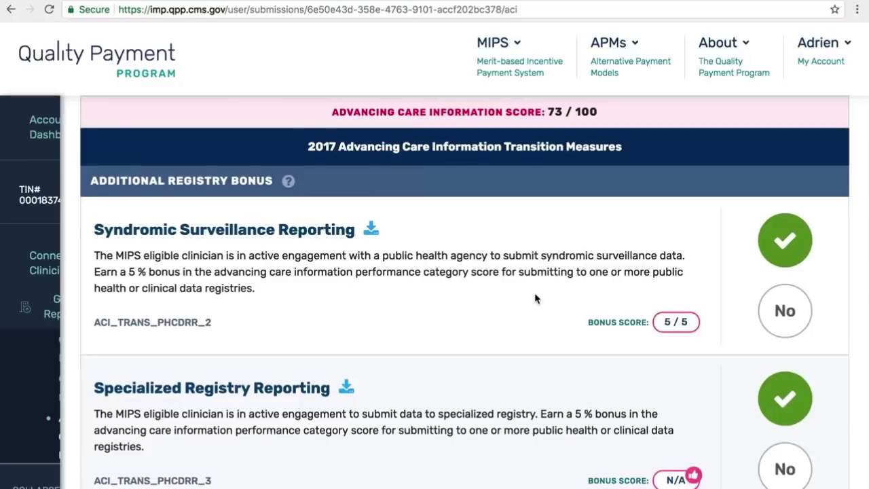
- Set the Patient-Specific Education numerator to 10
{"action": "scroll", "coordinate": [535, 298], "scroll_direction": "up", "scroll_amount": 8}
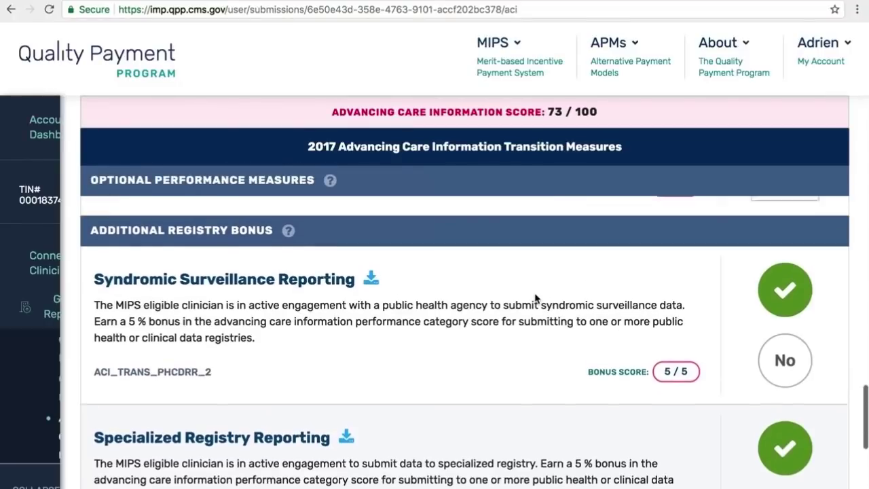
{"action": "scroll", "coordinate": [536, 298], "scroll_direction": "up", "scroll_amount": 5}
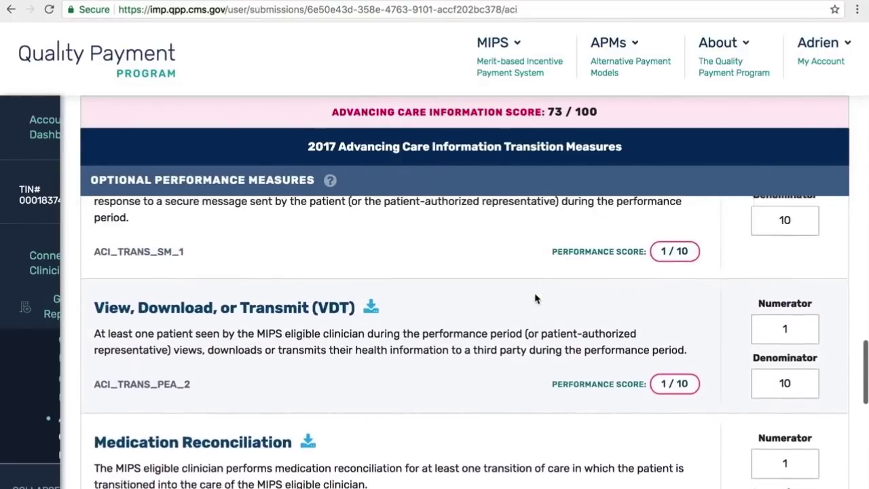
{"action": "scroll", "coordinate": [535, 295], "scroll_direction": "up", "scroll_amount": 3}
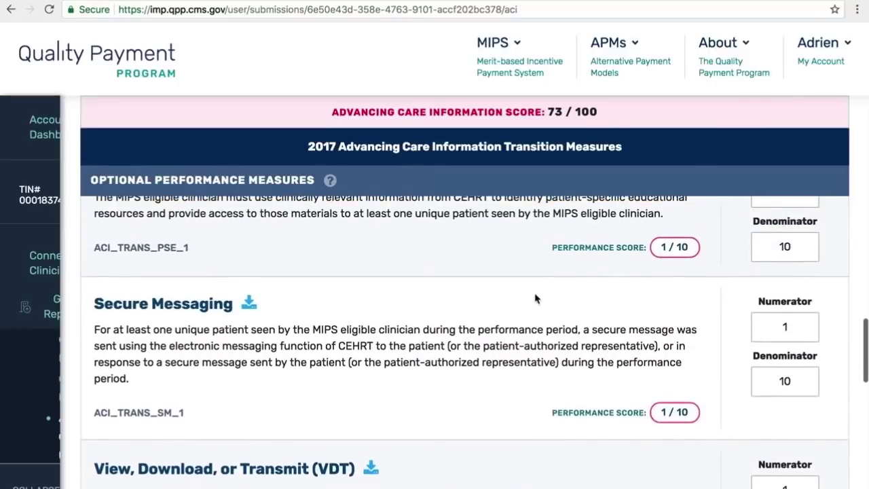
{"action": "scroll", "coordinate": [535, 298], "scroll_direction": "up", "scroll_amount": 2}
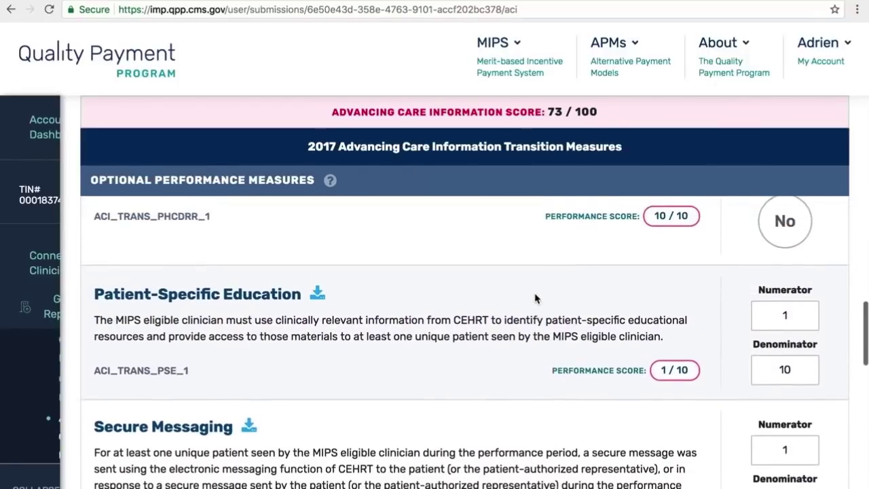
{"action": "scroll", "coordinate": [536, 297], "scroll_direction": "down", "scroll_amount": 2}
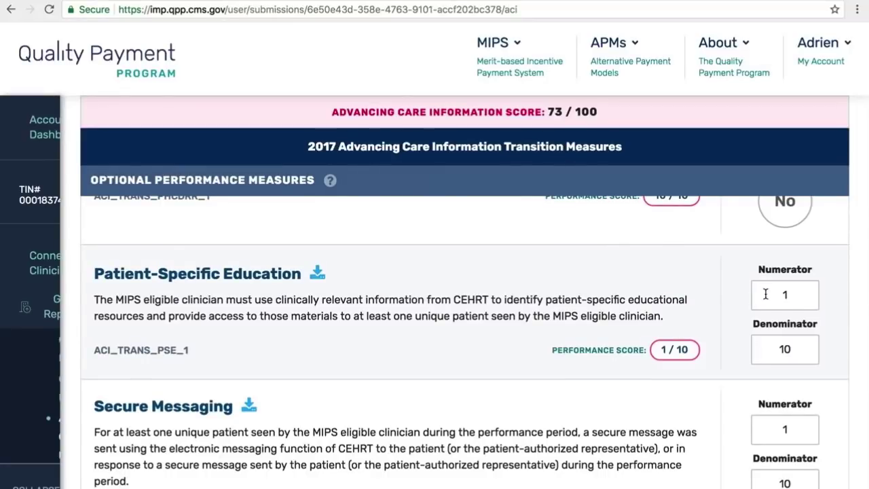
{"action": "scroll", "coordinate": [747, 296], "scroll_direction": "up", "scroll_amount": 1}
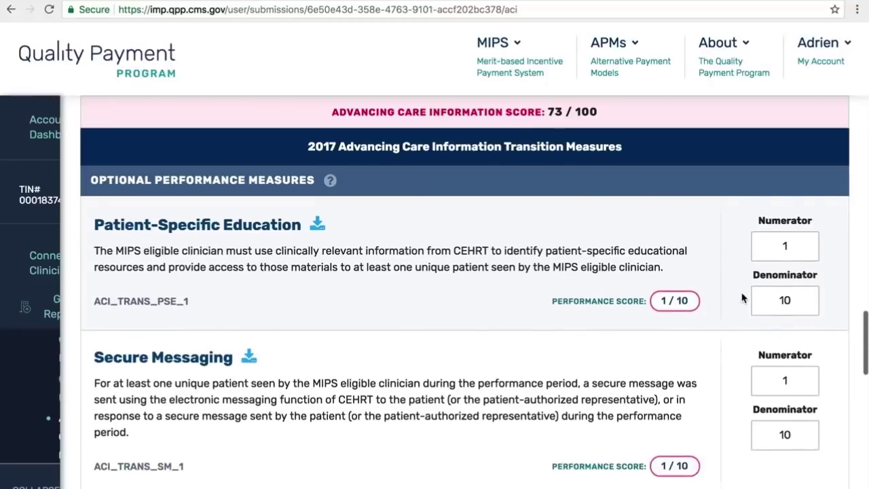
{"action": "scroll", "coordinate": [742, 297], "scroll_direction": "up", "scroll_amount": 3}
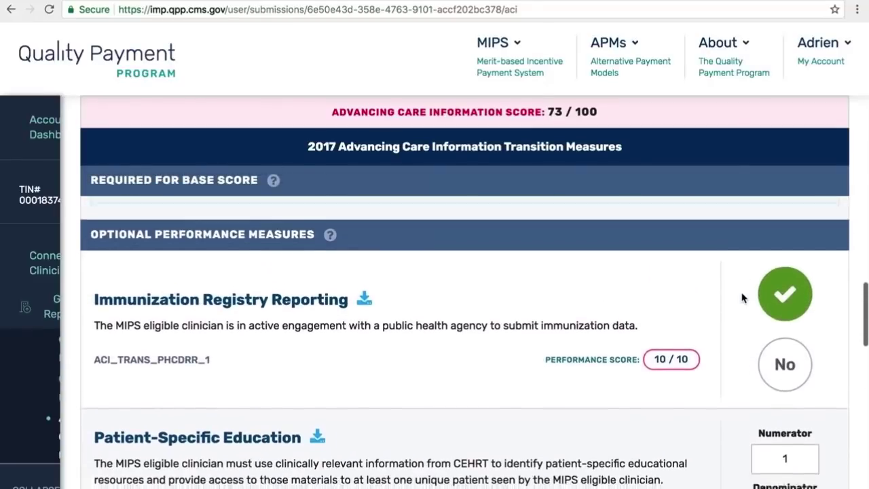
{"action": "scroll", "coordinate": [742, 297], "scroll_direction": "down", "scroll_amount": 4}
{"action": "scroll", "coordinate": [742, 297], "scroll_direction": "down", "scroll_amount": 1}
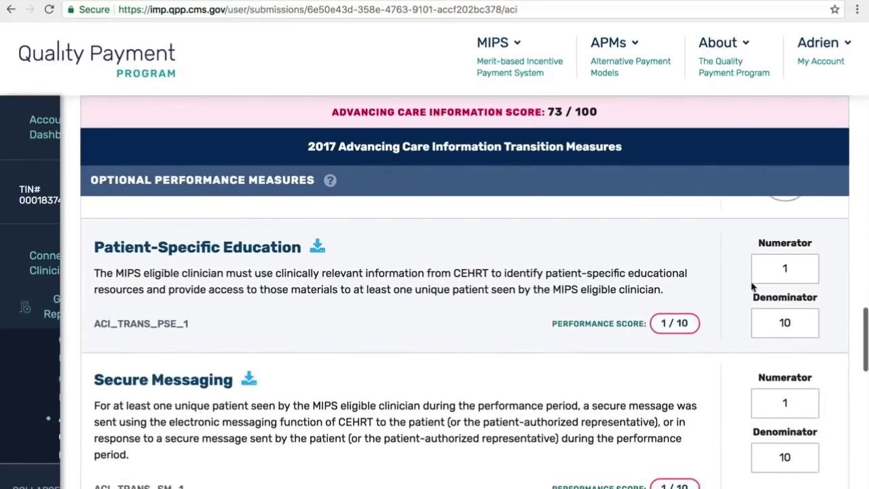
{"action": "double_click", "coordinate": [788, 269]}
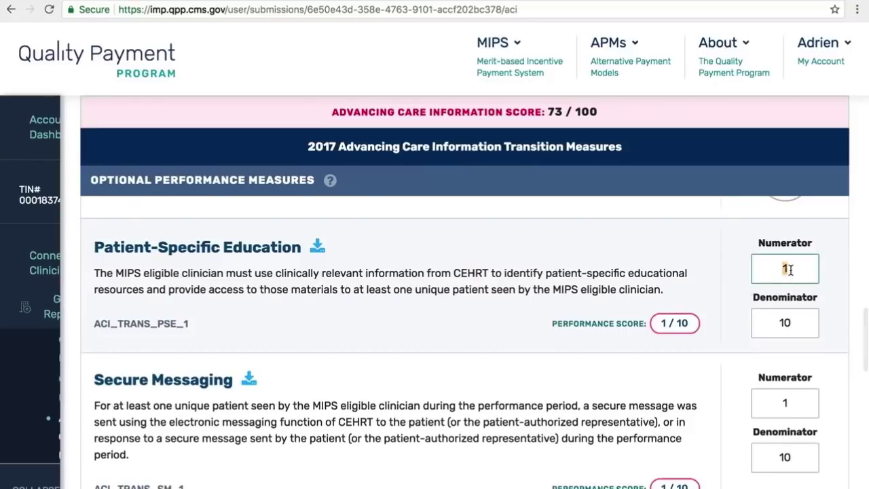
{"action": "type", "text": "10"}
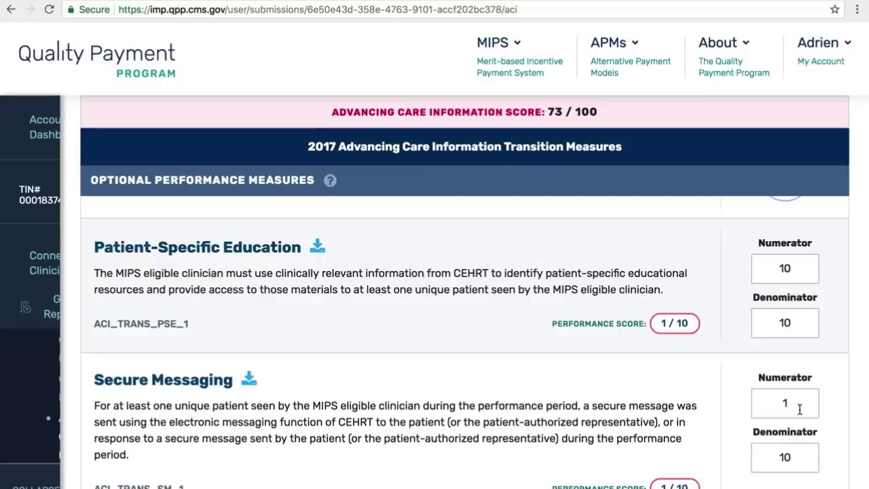
- Set the Secure Messaging and View, Download, or Transmit numerators to 10 each
{"action": "double_click", "coordinate": [797, 404]}
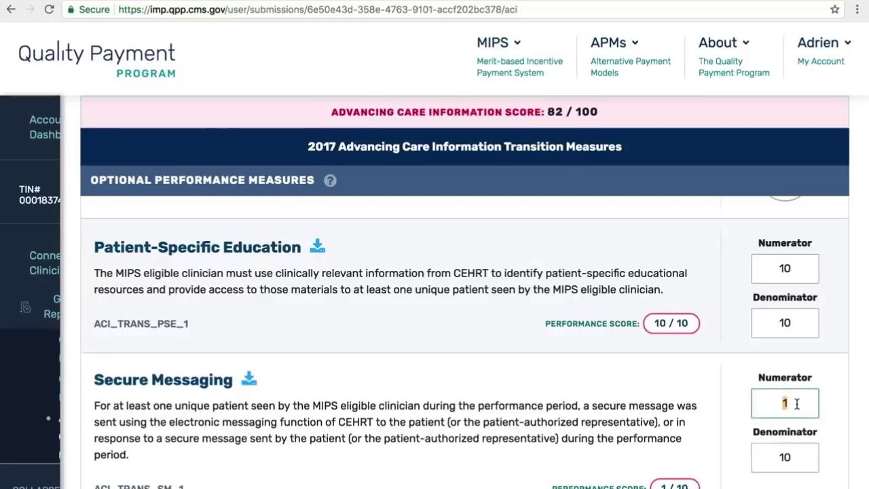
{"action": "type", "text": "10"}
{"action": "left_click", "coordinate": [828, 410]}
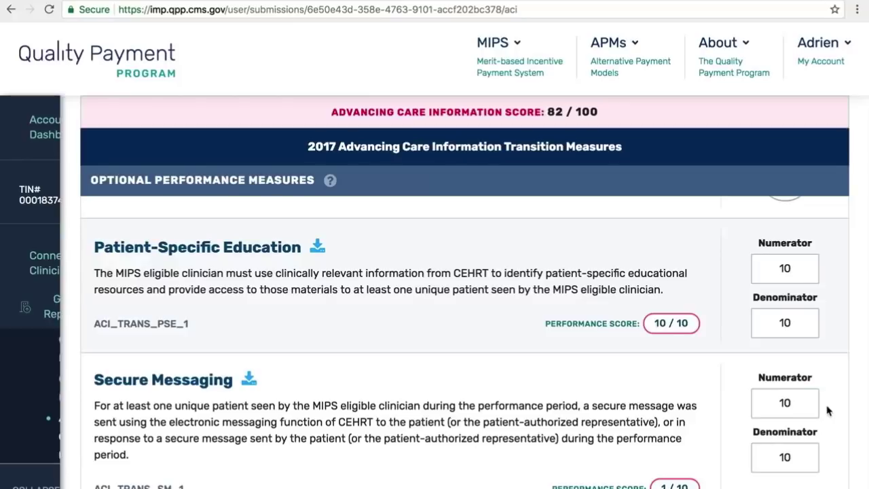
{"action": "scroll", "coordinate": [829, 410], "scroll_direction": "down", "scroll_amount": 3}
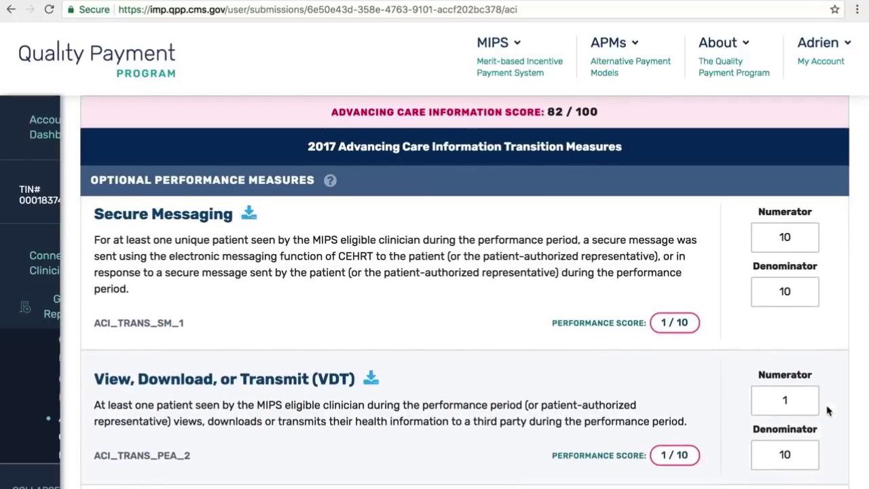
{"action": "scroll", "coordinate": [828, 410], "scroll_direction": "down", "scroll_amount": 2}
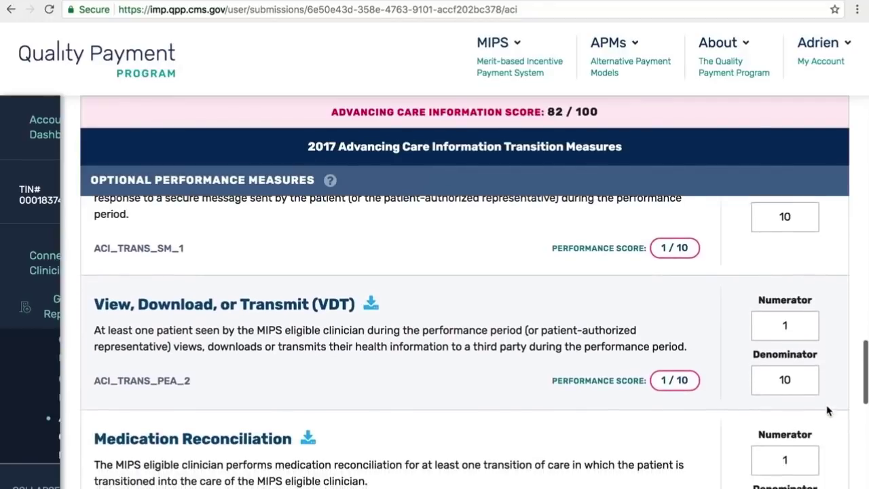
{"action": "left_click", "coordinate": [773, 328]}
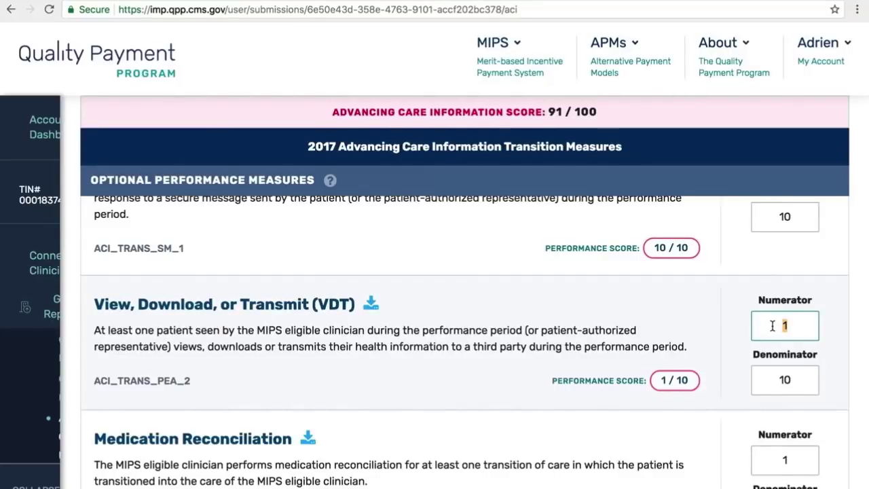
{"action": "type", "text": "10"}
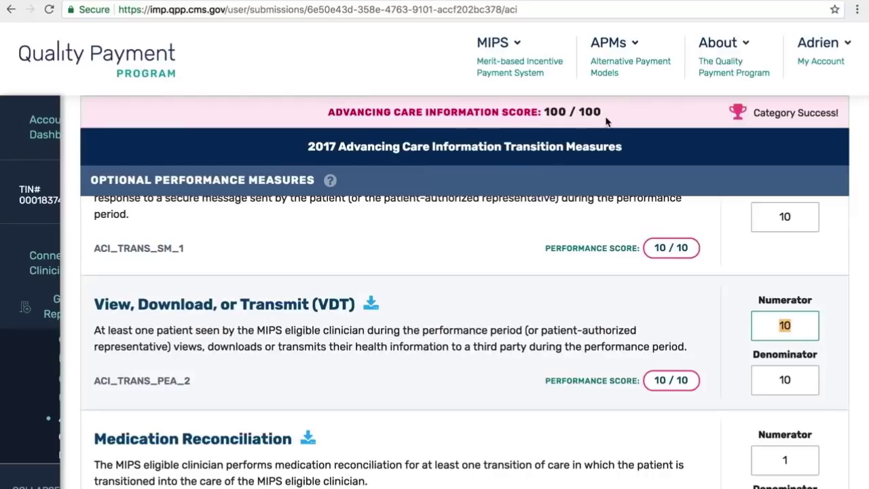
{"action": "left_click", "coordinate": [753, 255]}
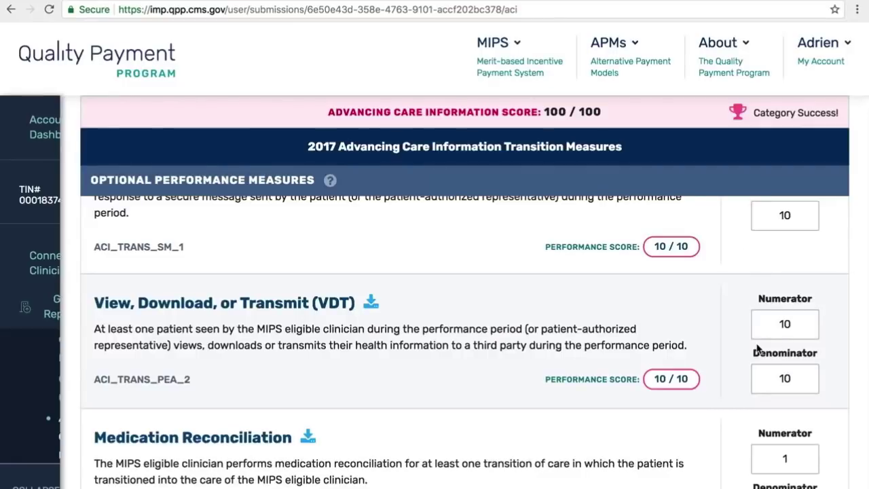
{"action": "scroll", "coordinate": [757, 350], "scroll_direction": "up", "scroll_amount": 5}
{"action": "scroll", "coordinate": [758, 347], "scroll_direction": "up", "scroll_amount": 15}
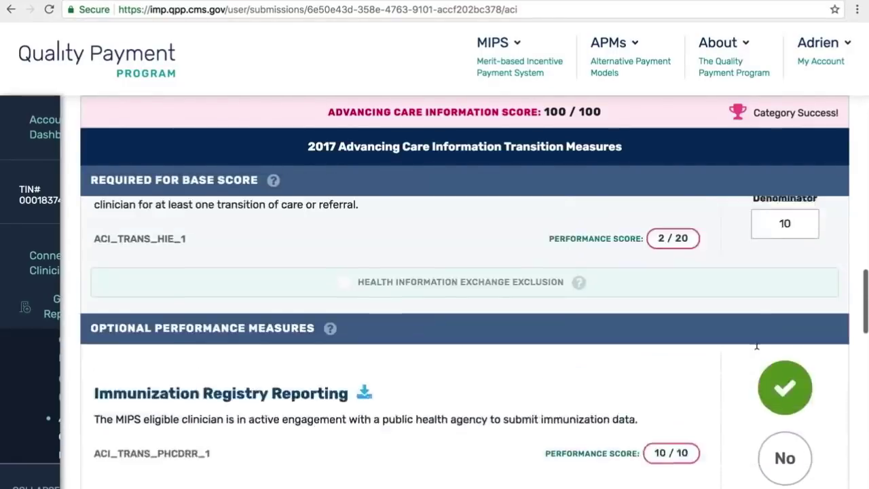
{"action": "scroll", "coordinate": [758, 344], "scroll_direction": "up", "scroll_amount": 12}
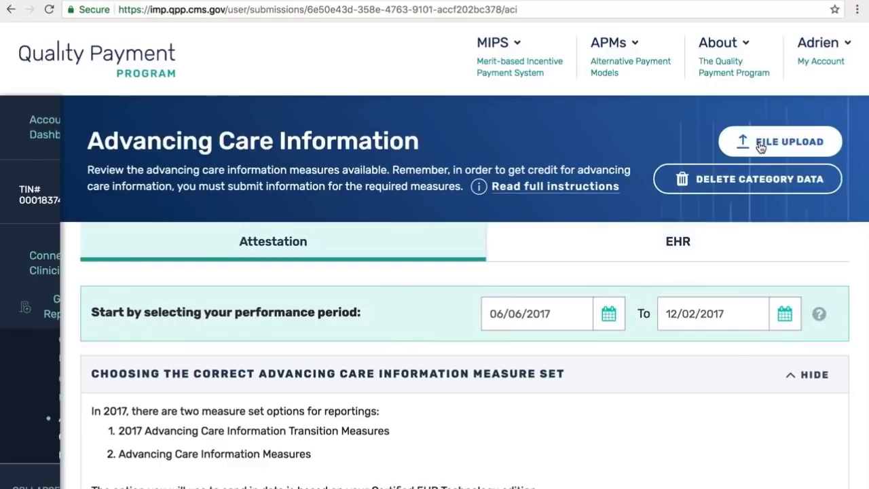
{"action": "left_click", "coordinate": [620, 244]}
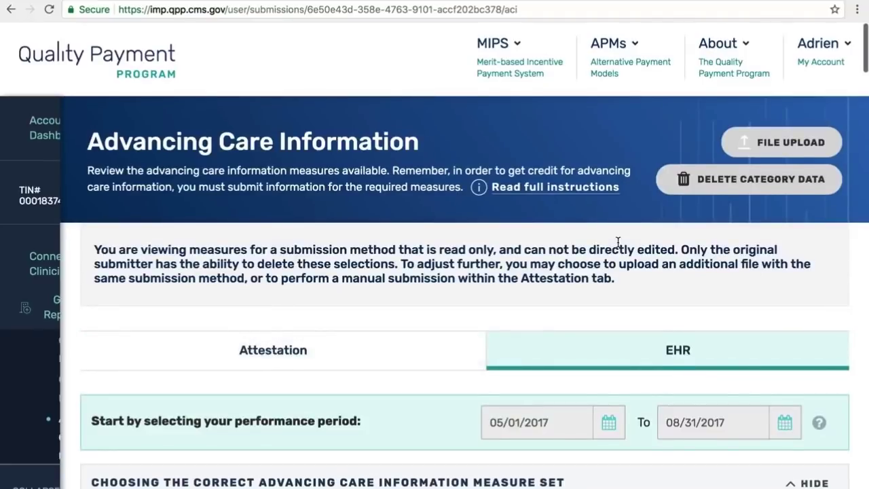
{"action": "scroll", "coordinate": [618, 242], "scroll_direction": "down", "scroll_amount": 4}
{"action": "scroll", "coordinate": [618, 242], "scroll_direction": "down", "scroll_amount": 12}
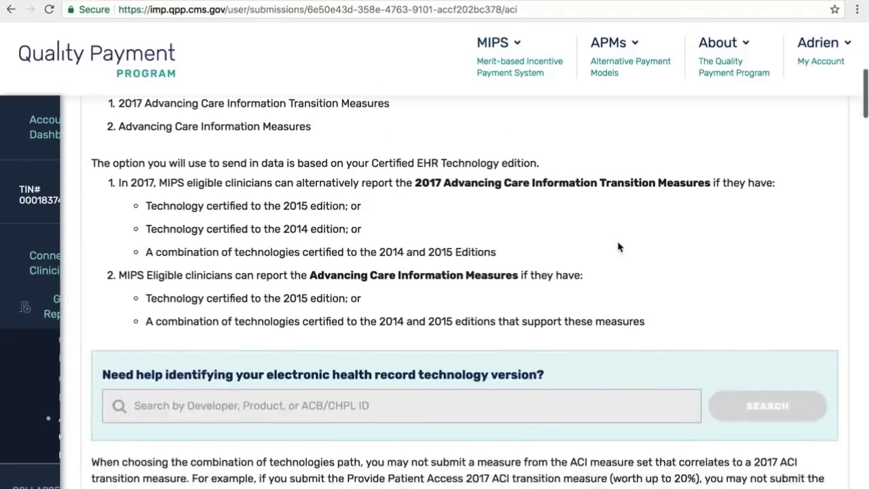
{"action": "scroll", "coordinate": [618, 242], "scroll_direction": "down", "scroll_amount": 4}
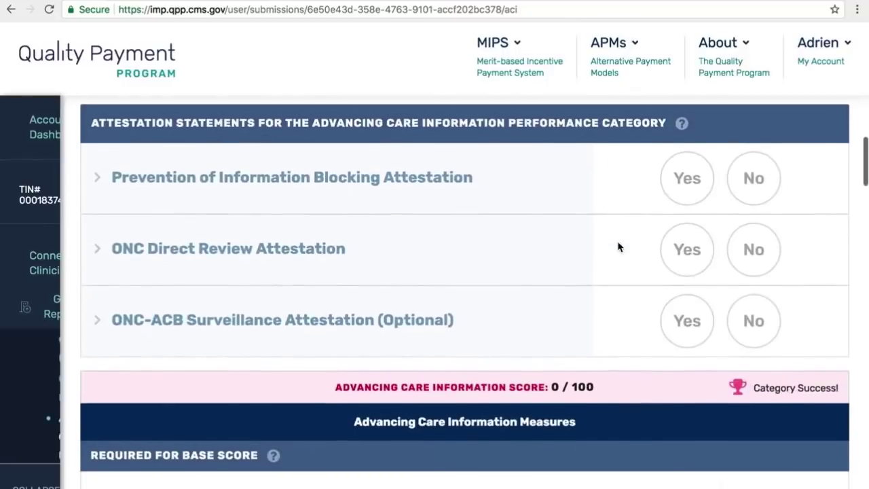
{"action": "scroll", "coordinate": [618, 241], "scroll_direction": "down", "scroll_amount": 4}
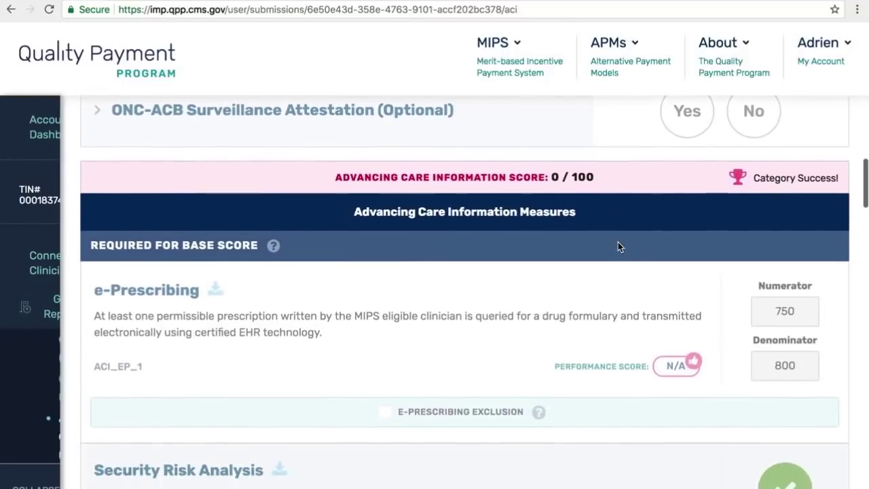
{"action": "scroll", "coordinate": [619, 246], "scroll_direction": "down", "scroll_amount": 3}
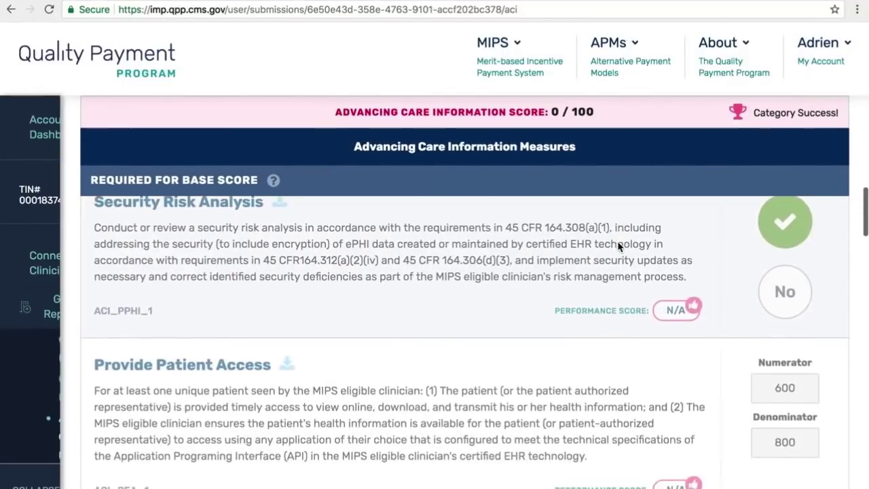
{"action": "scroll", "coordinate": [618, 246], "scroll_direction": "down", "scroll_amount": 8}
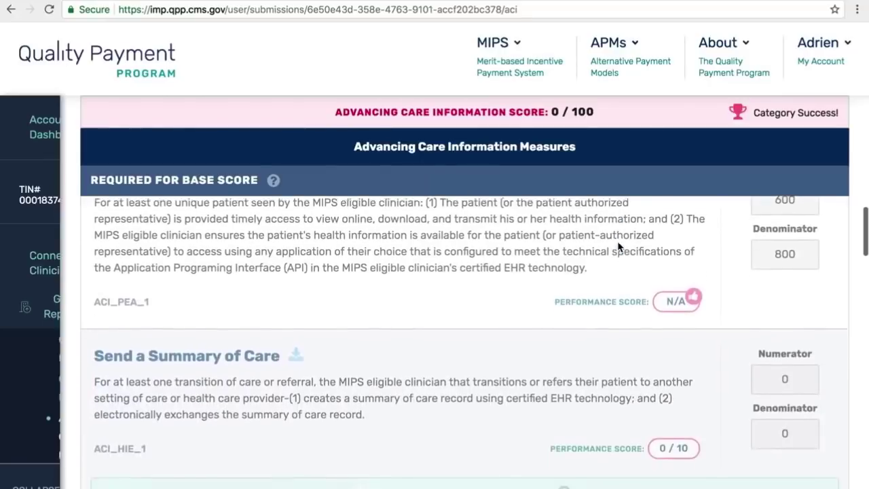
{"action": "scroll", "coordinate": [618, 247], "scroll_direction": "down", "scroll_amount": 5}
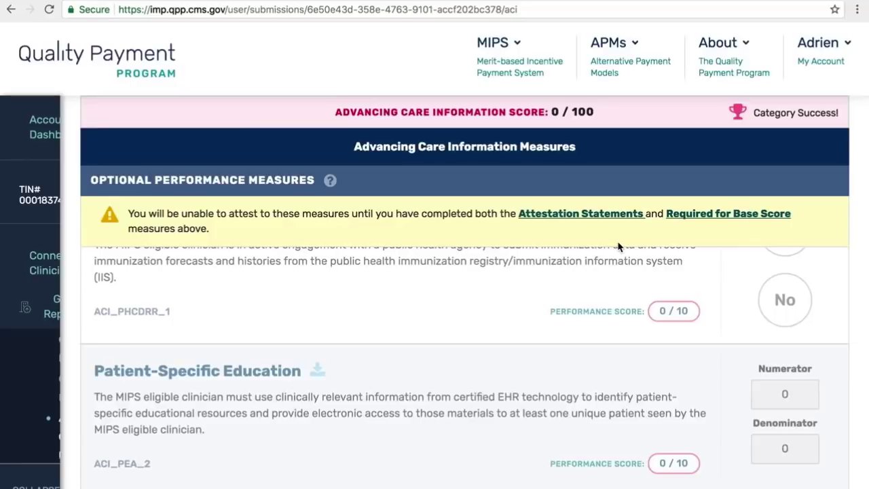
{"action": "scroll", "coordinate": [618, 246], "scroll_direction": "down", "scroll_amount": 4}
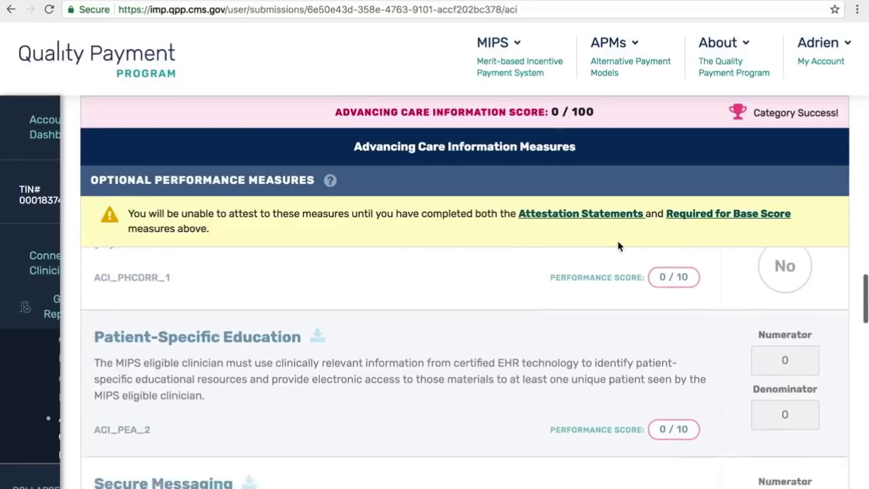
{"action": "scroll", "coordinate": [618, 247], "scroll_direction": "down", "scroll_amount": 4}
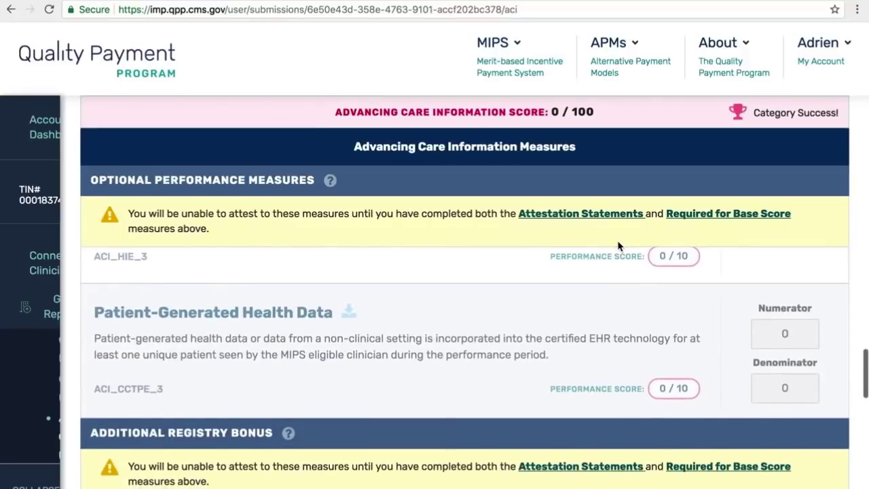
{"action": "scroll", "coordinate": [624, 367], "scroll_direction": "up", "scroll_amount": 5}
{"action": "scroll", "coordinate": [623, 367], "scroll_direction": "up", "scroll_amount": 10}
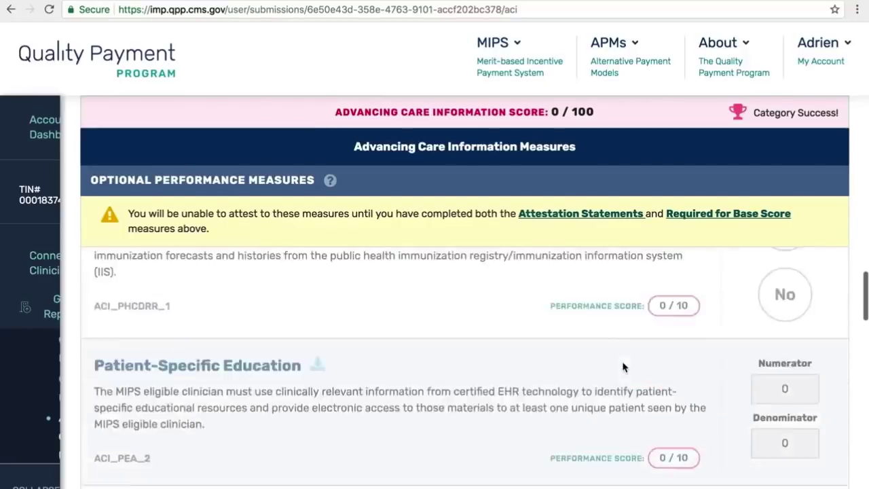
{"action": "scroll", "coordinate": [623, 366], "scroll_direction": "up", "scroll_amount": 8}
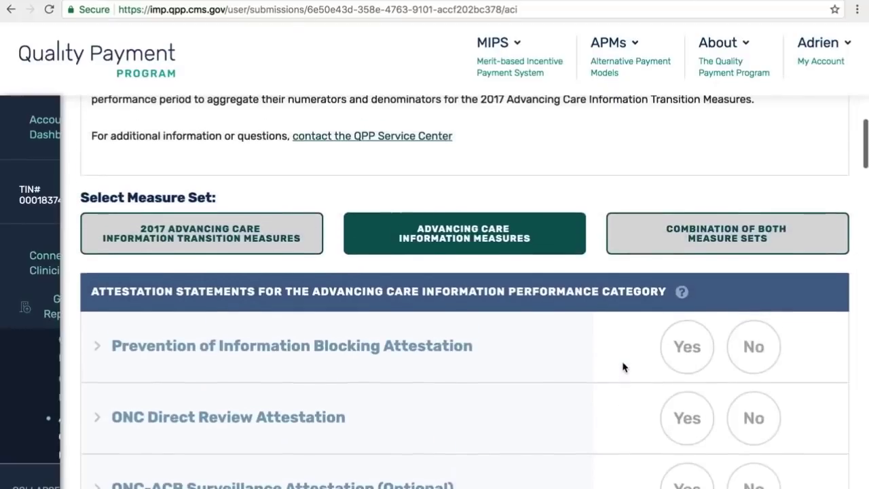
{"action": "scroll", "coordinate": [624, 367], "scroll_direction": "up", "scroll_amount": 10}
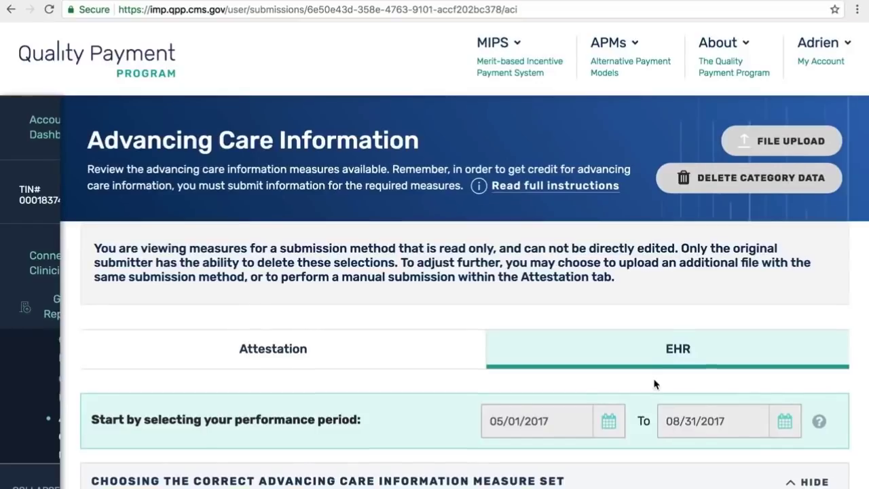
{"action": "scroll", "coordinate": [654, 382], "scroll_direction": "down", "scroll_amount": 2}
{"action": "scroll", "coordinate": [654, 385], "scroll_direction": "up", "scroll_amount": 2}
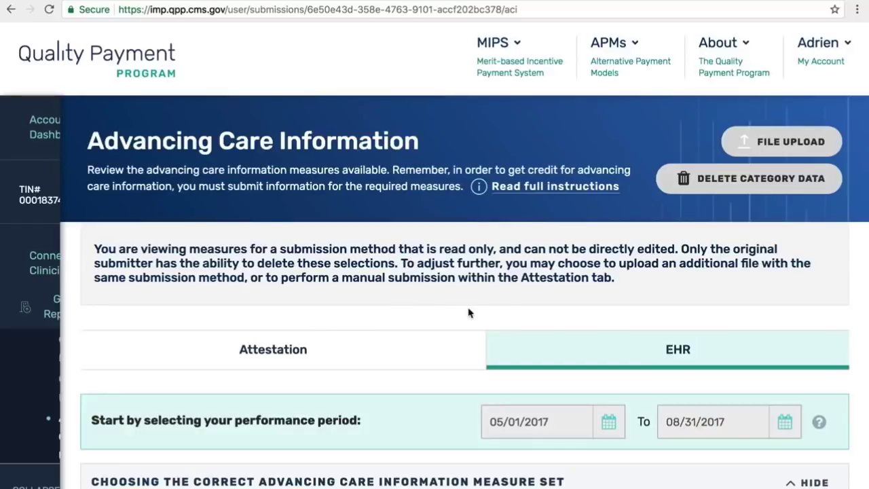
- Go to the Account Dashboard and scroll to the Braun LLC practice's listing
{"action": "left_click", "coordinate": [810, 66]}
{"action": "left_click", "coordinate": [777, 152]}
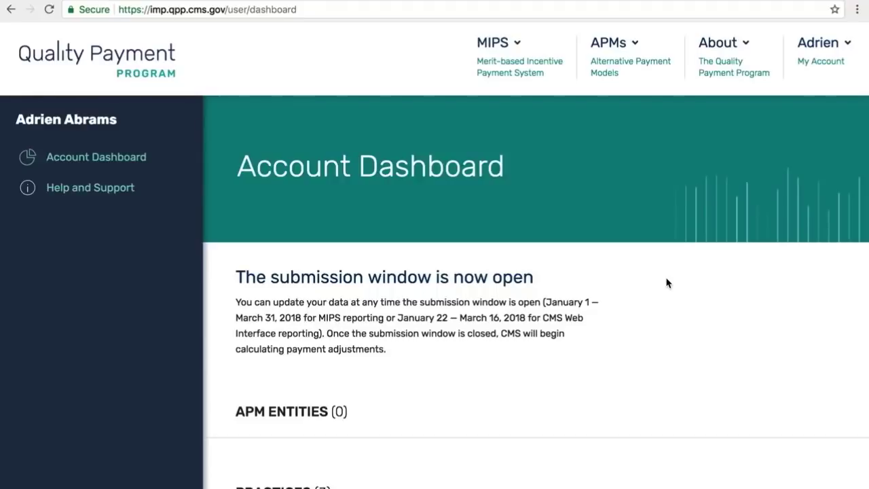
{"action": "scroll", "coordinate": [667, 283], "scroll_direction": "down", "scroll_amount": 2}
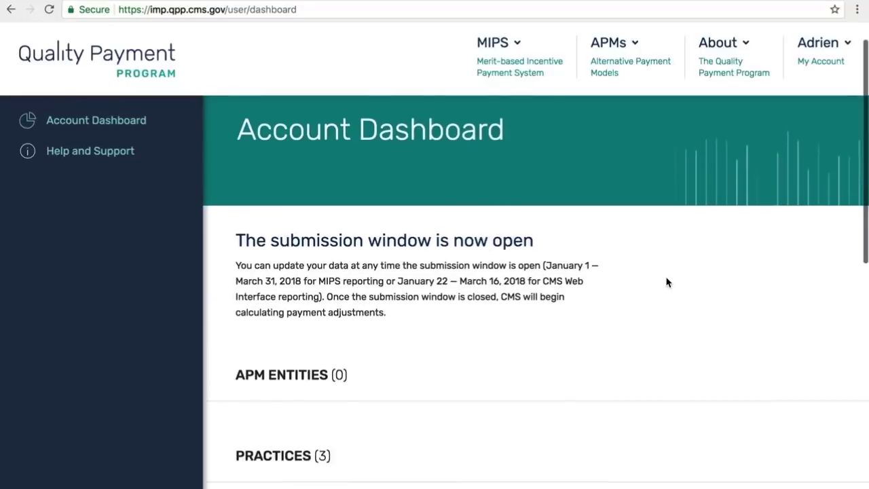
{"action": "scroll", "coordinate": [667, 284], "scroll_direction": "down", "scroll_amount": 3}
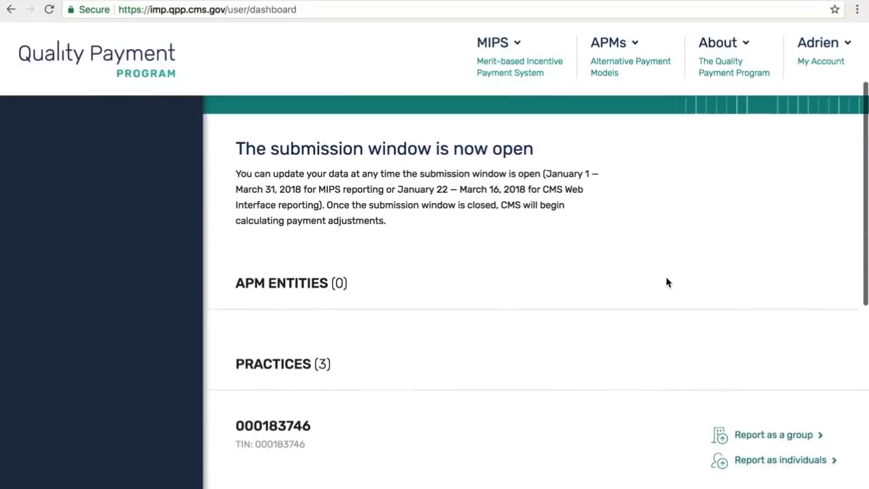
{"action": "scroll", "coordinate": [667, 283], "scroll_direction": "down", "scroll_amount": 1}
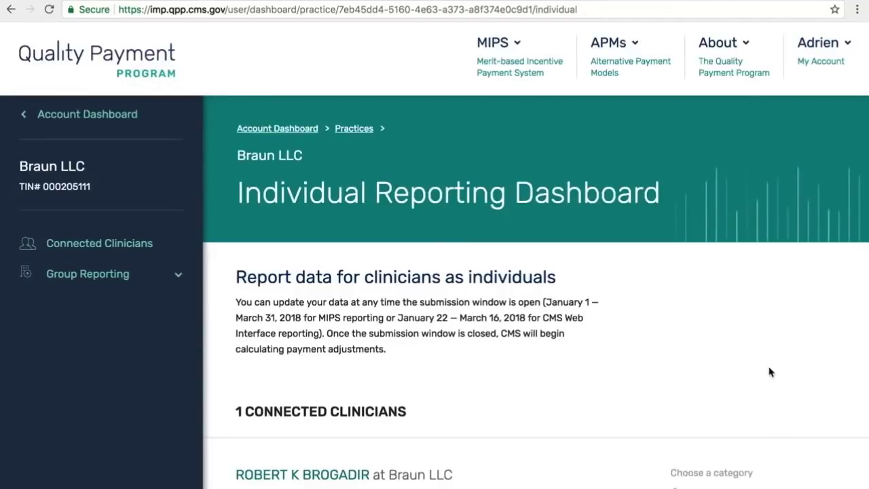
{"action": "scroll", "coordinate": [765, 361], "scroll_direction": "up", "scroll_amount": 1}
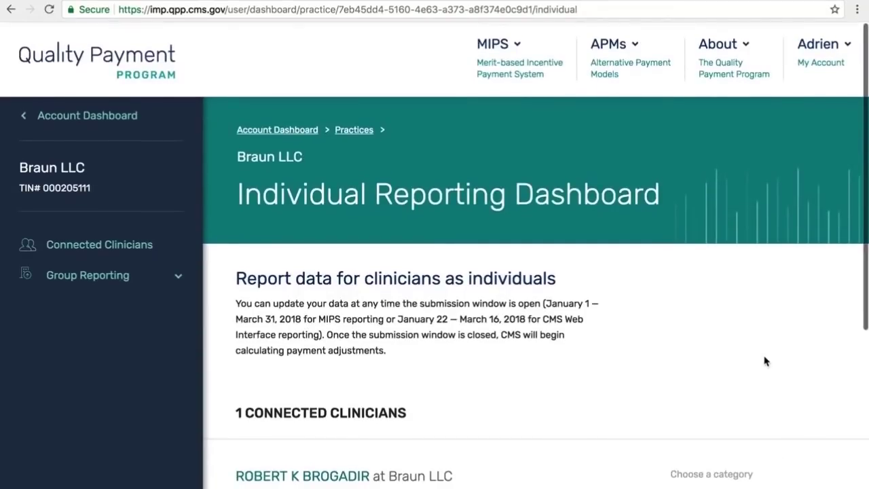
{"action": "scroll", "coordinate": [766, 361], "scroll_direction": "down", "scroll_amount": 1}
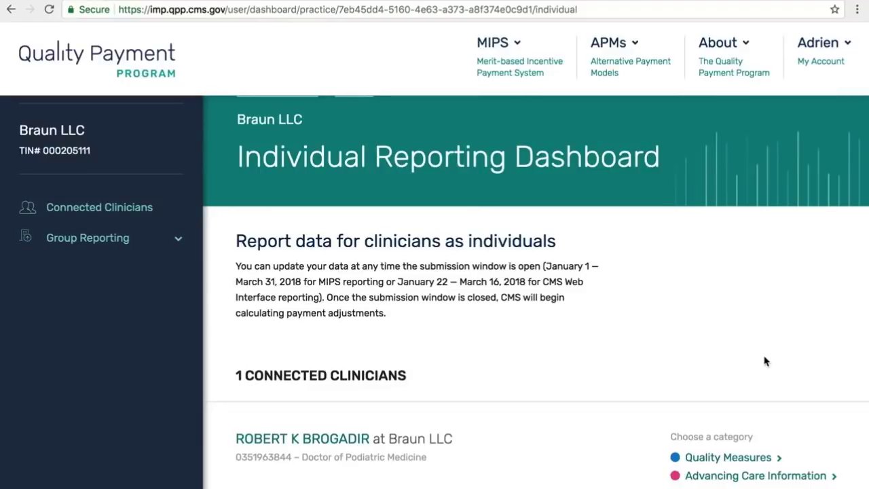
- Open the clinician's Advancing Care Information page and read through the measure set explanation
{"action": "left_click", "coordinate": [710, 478]}
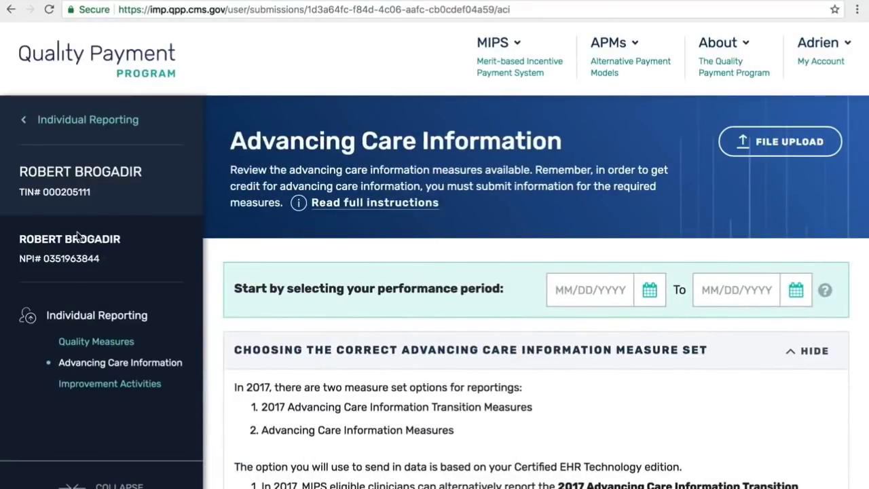
{"action": "scroll", "coordinate": [500, 429], "scroll_direction": "down", "scroll_amount": 3}
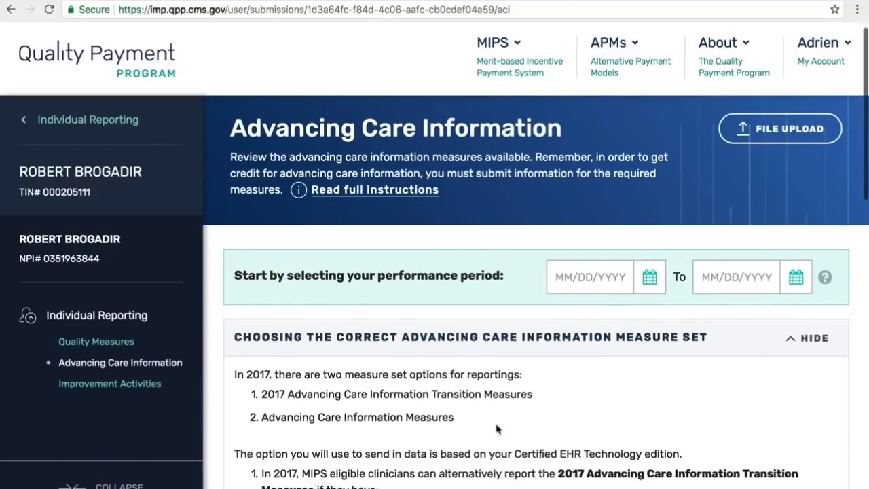
{"action": "scroll", "coordinate": [498, 429], "scroll_direction": "down", "scroll_amount": 5}
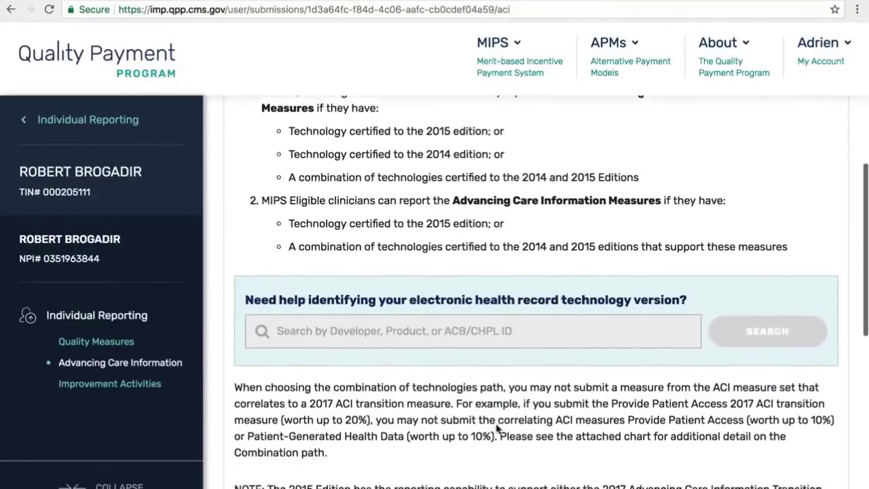
{"action": "scroll", "coordinate": [497, 425], "scroll_direction": "down", "scroll_amount": 6}
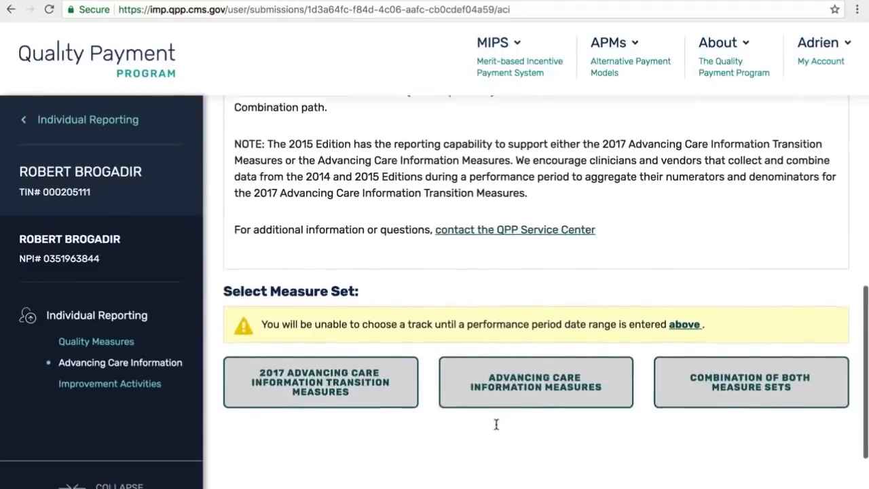
{"action": "scroll", "coordinate": [498, 429], "scroll_direction": "down", "scroll_amount": 2}
{"action": "scroll", "coordinate": [497, 429], "scroll_direction": "up", "scroll_amount": 3}
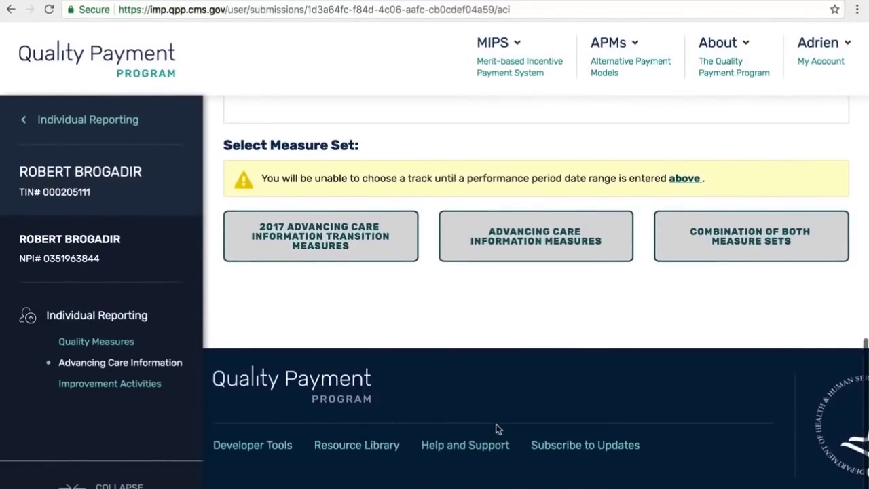
{"action": "scroll", "coordinate": [497, 428], "scroll_direction": "up", "scroll_amount": 7}
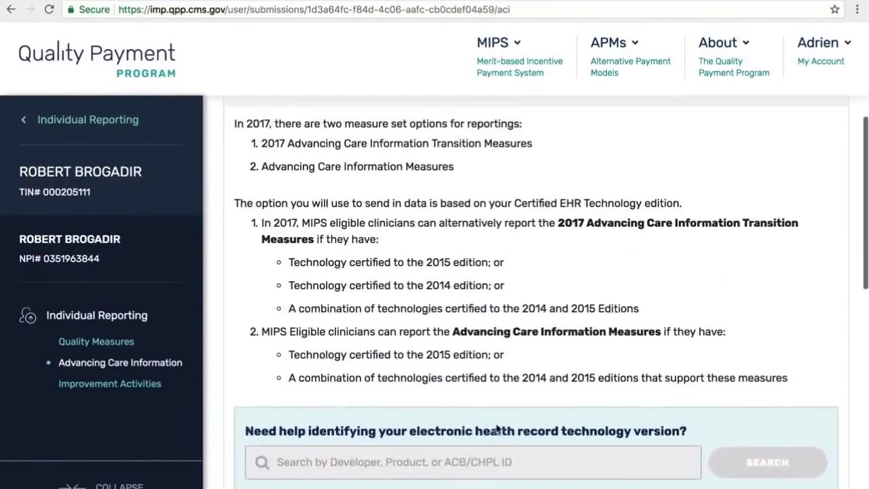
{"action": "scroll", "coordinate": [497, 428], "scroll_direction": "up", "scroll_amount": 1}
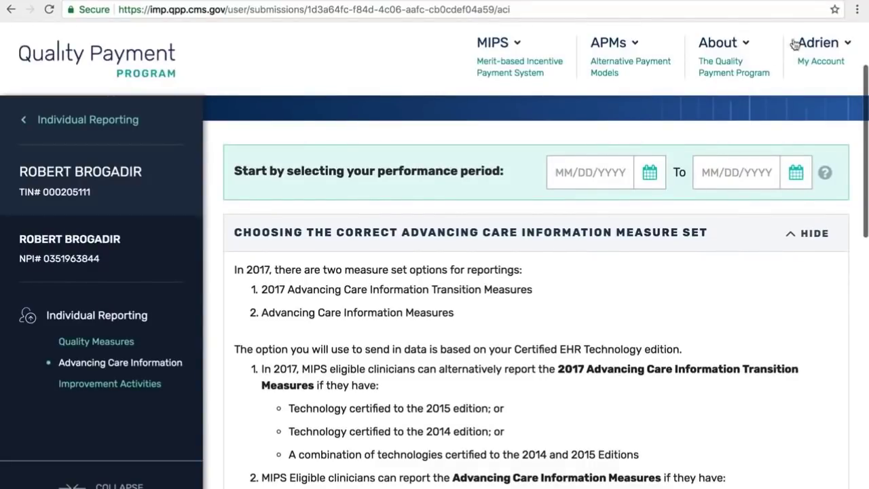
- Sign out from the account menu, confirming SIGN OUT past the submission warning
{"action": "left_click", "coordinate": [818, 43]}
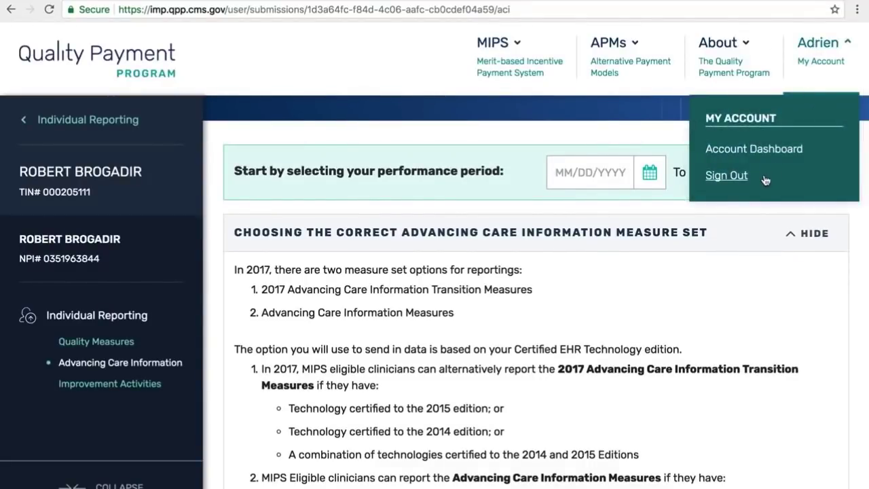
{"action": "left_click", "coordinate": [726, 175]}
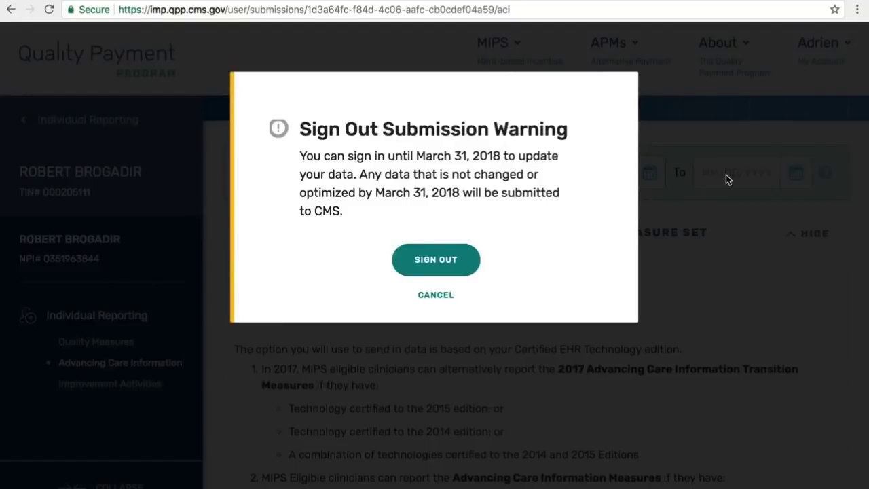
{"action": "left_click", "coordinate": [457, 262]}
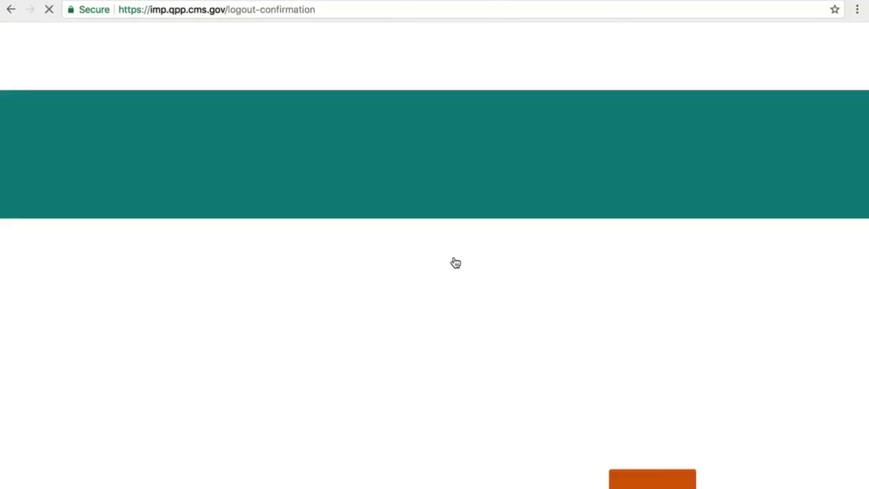